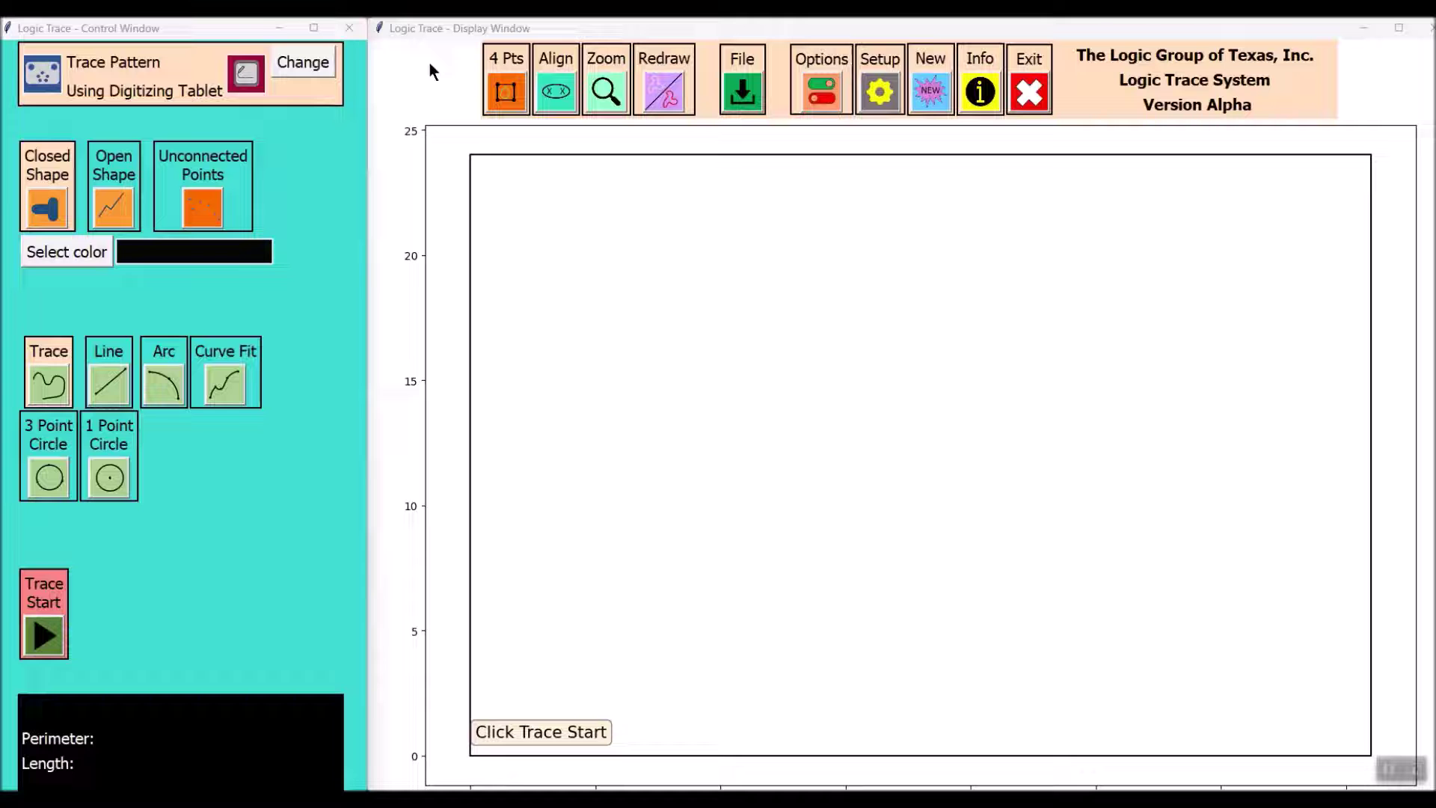
Start the 4-point view window by digitizing four corners around the pattern.
left_click(488, 74)
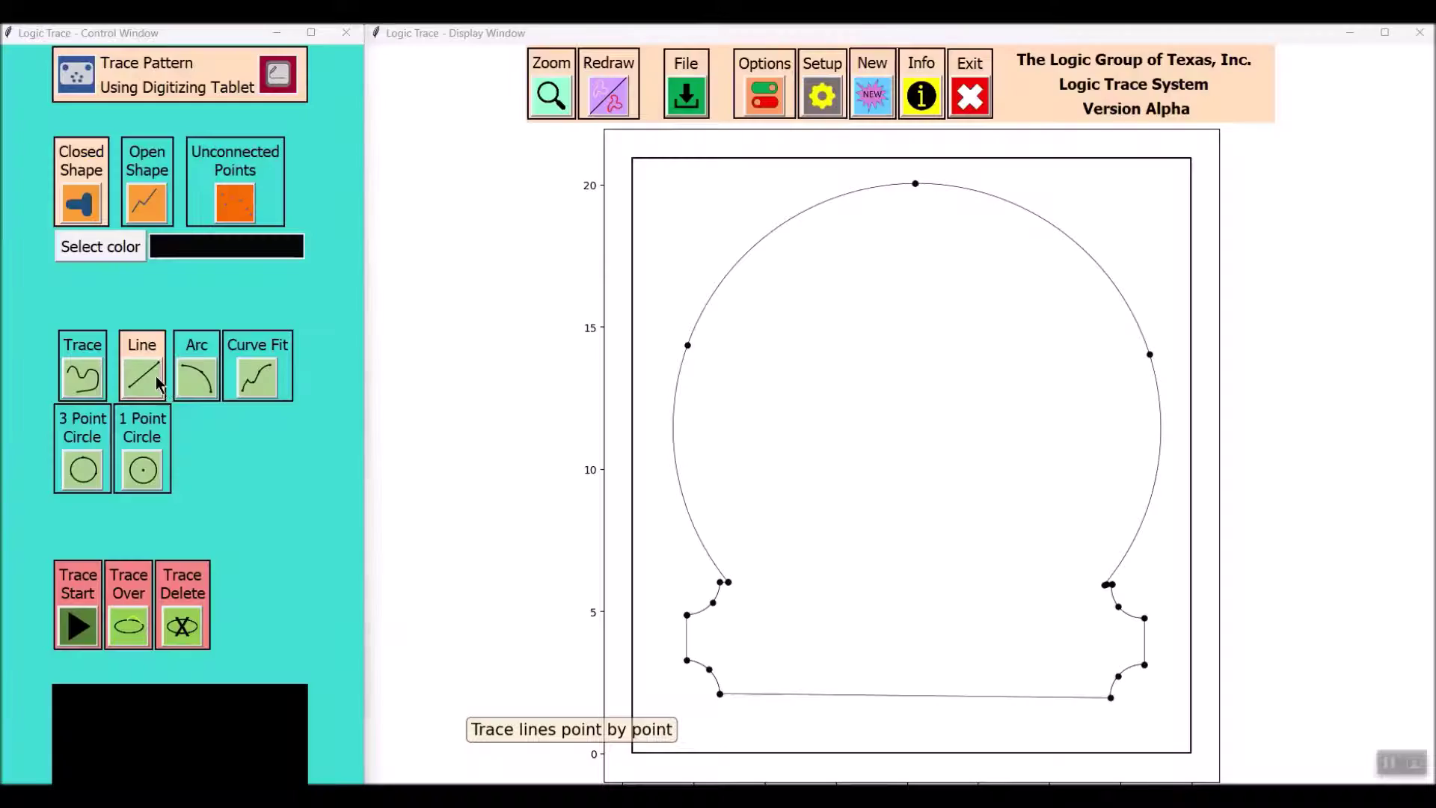
Begin a new trace for the next emblem shape after the outer circle and base.
left_click(78, 625)
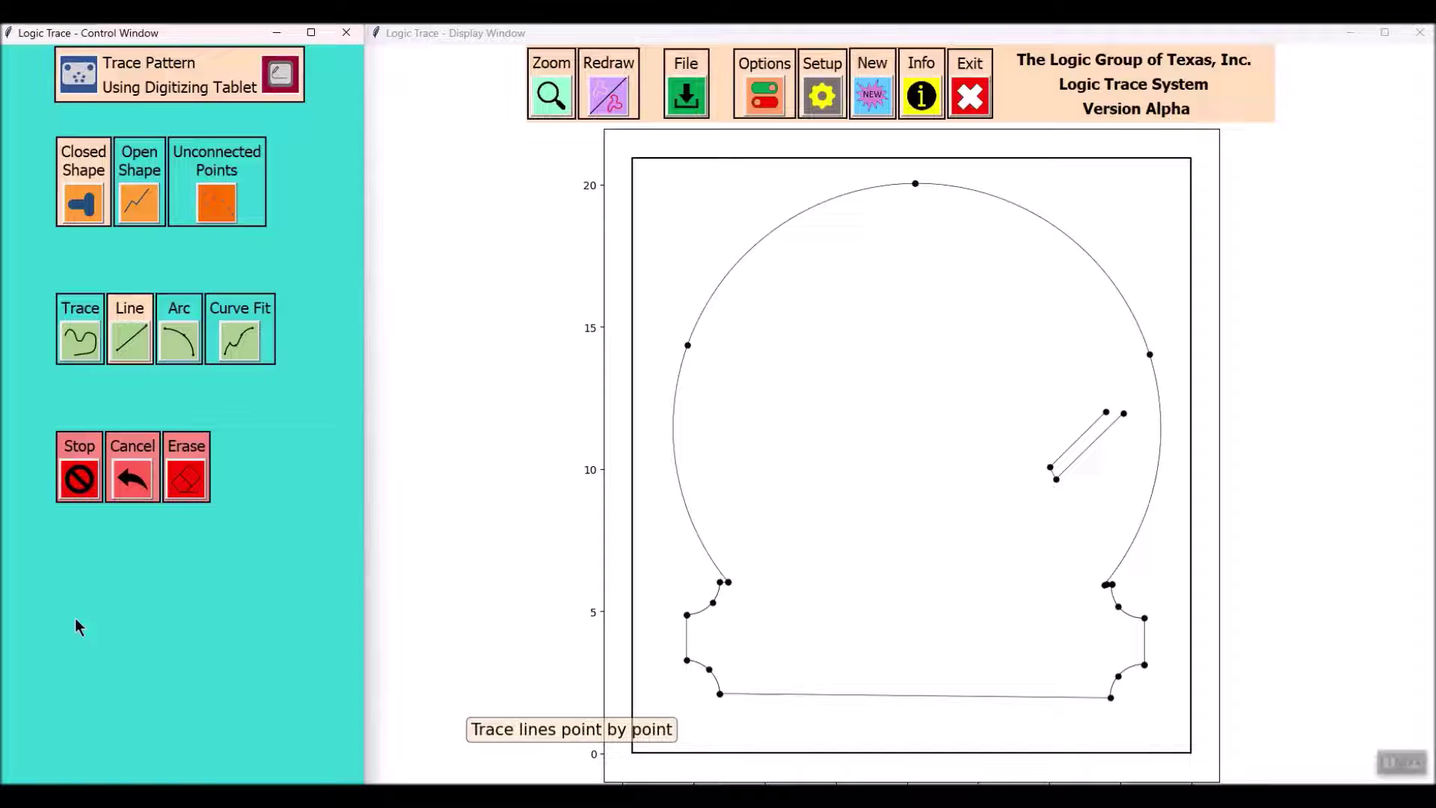
Trace the right compass leg's curved edge as a three-point arc, then resume straight lines.
left_click(182, 335)
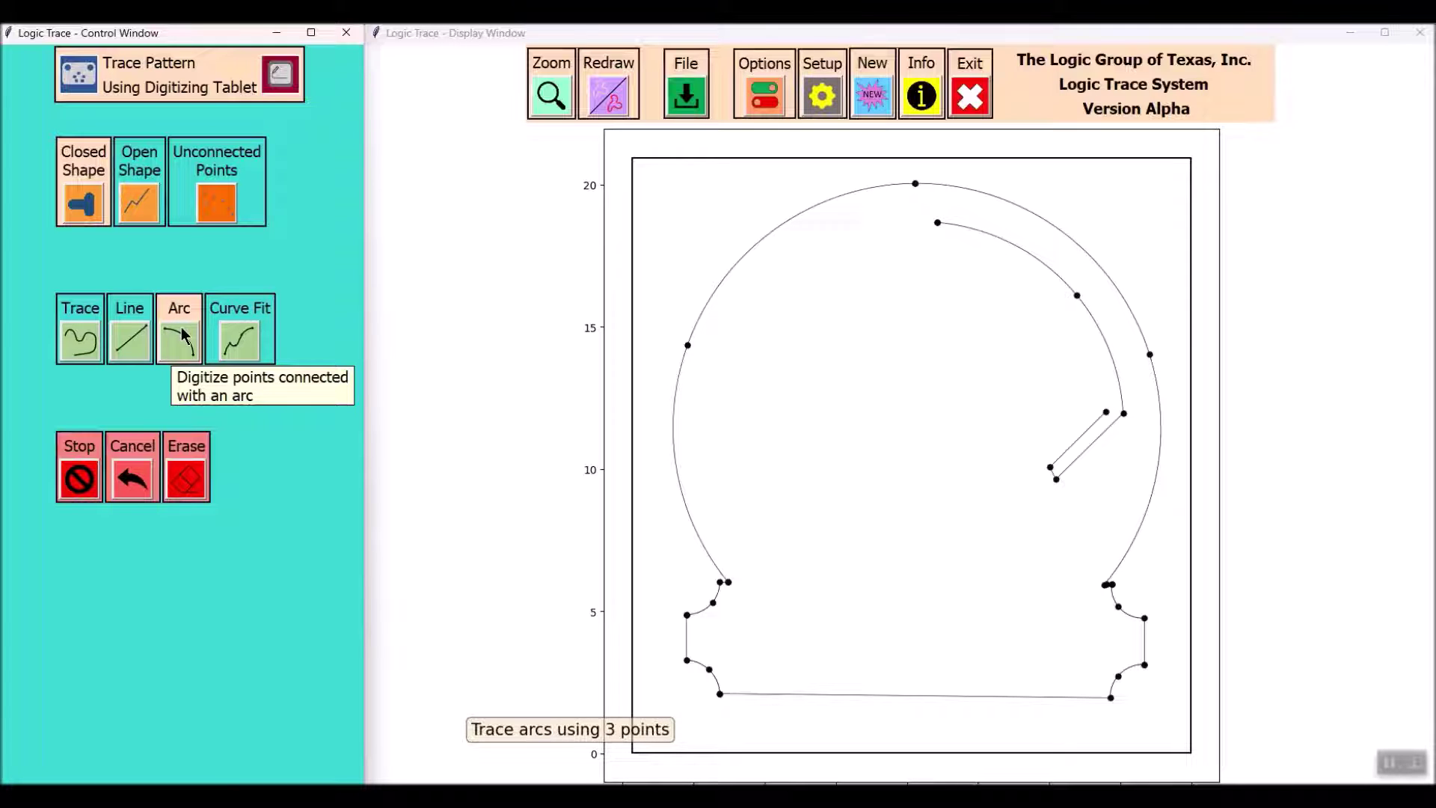
left_click(134, 339)
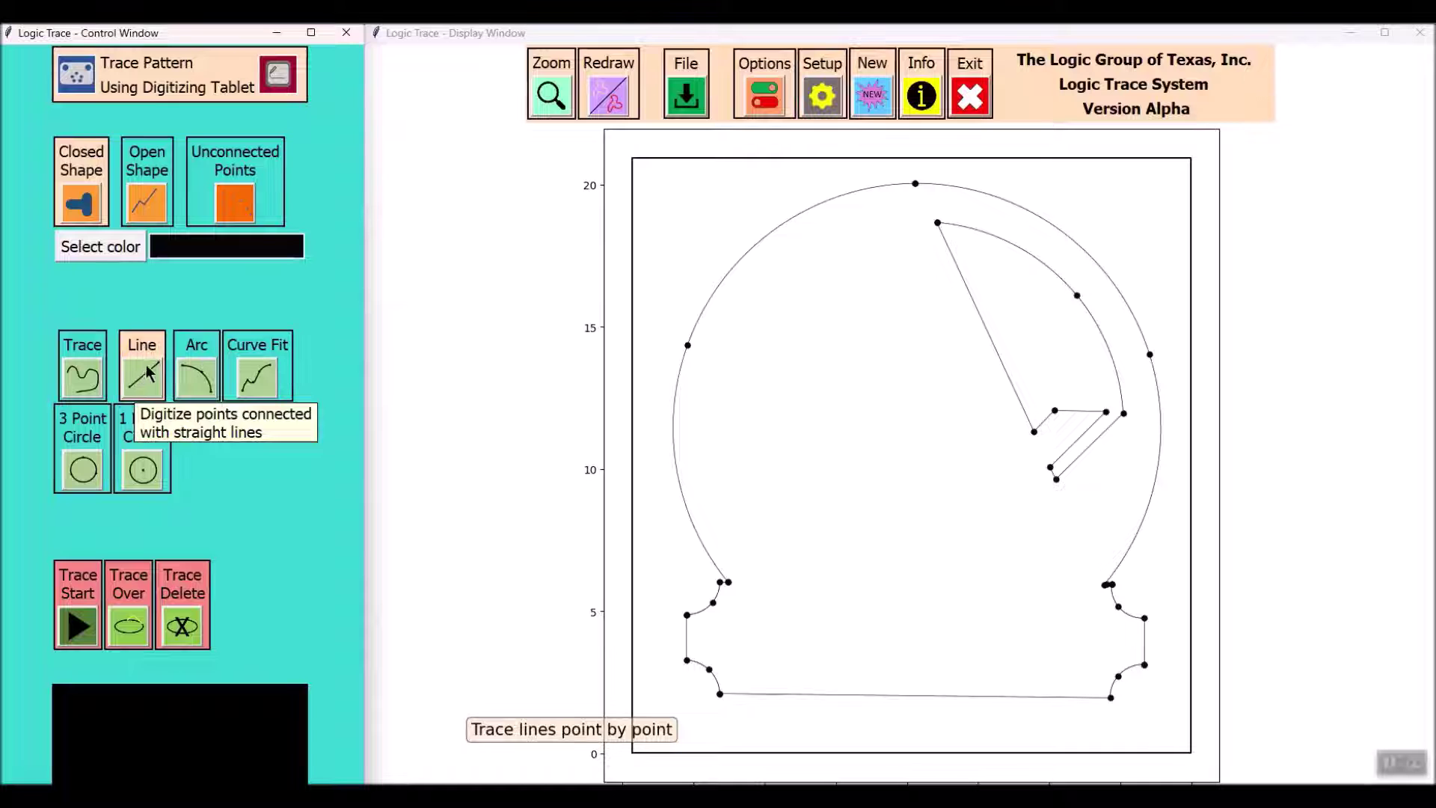
Trace the V-shaped square and two small triangles with line and freehand segments, then save.
left_click(86, 618)
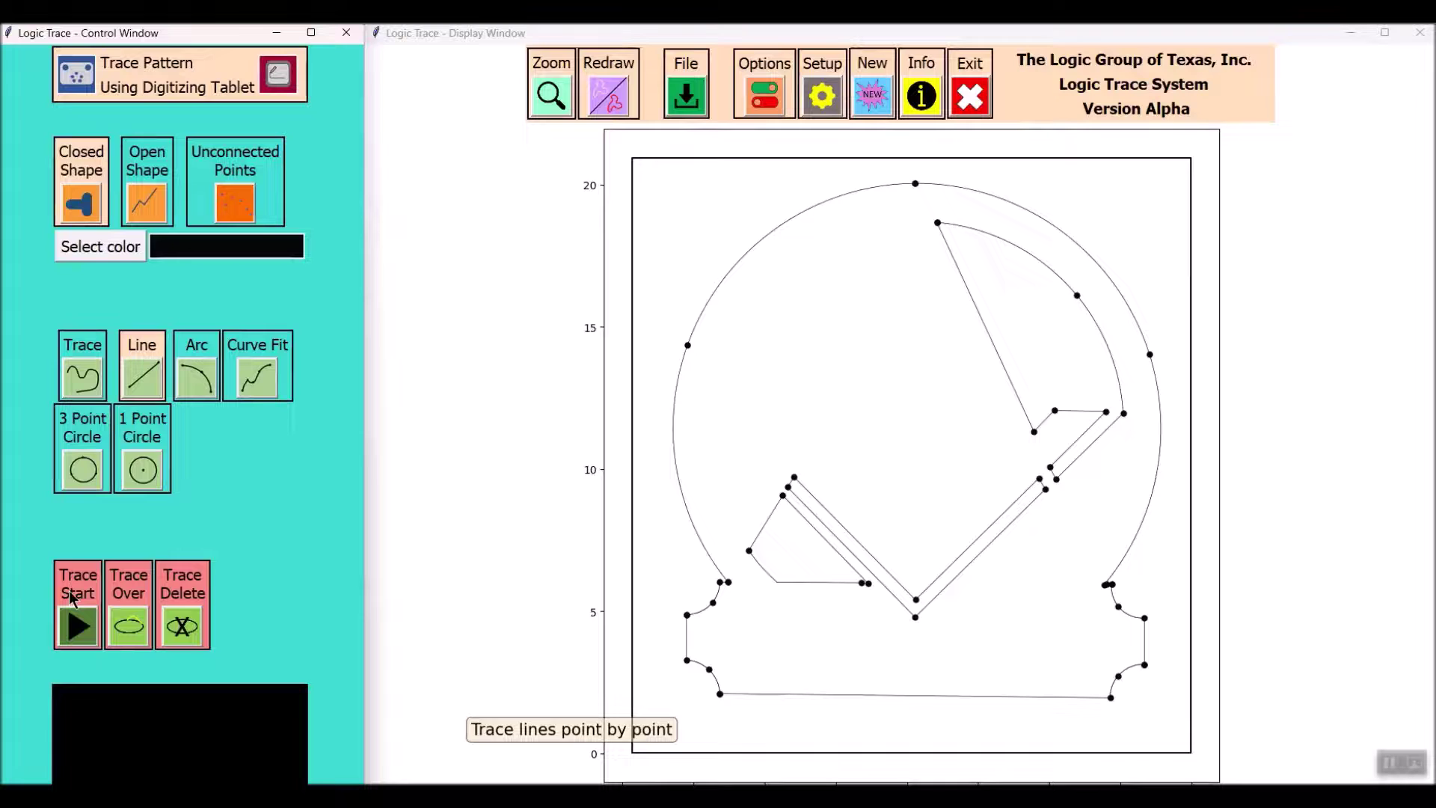
left_click(82, 629)
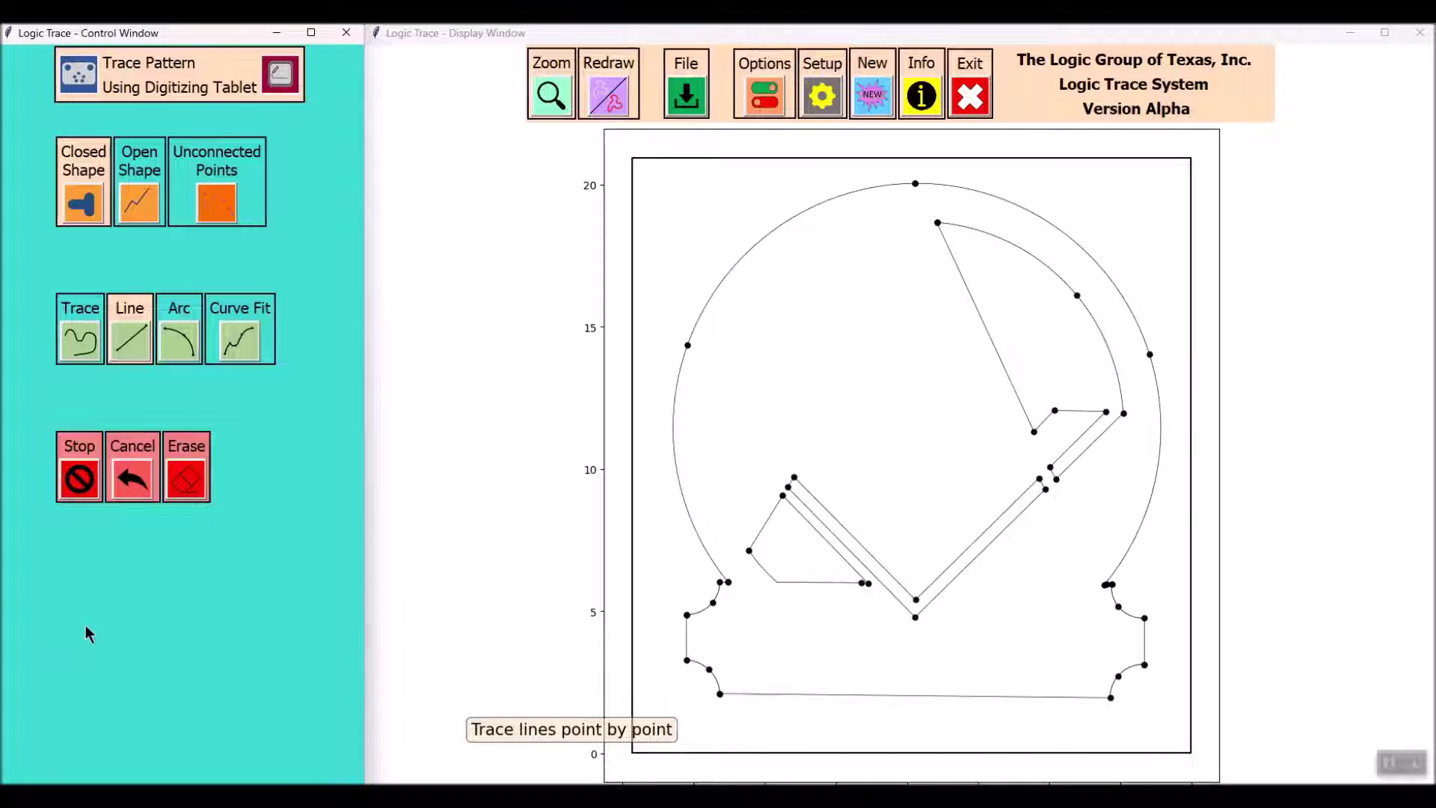
left_click(93, 356)
left_click(133, 351)
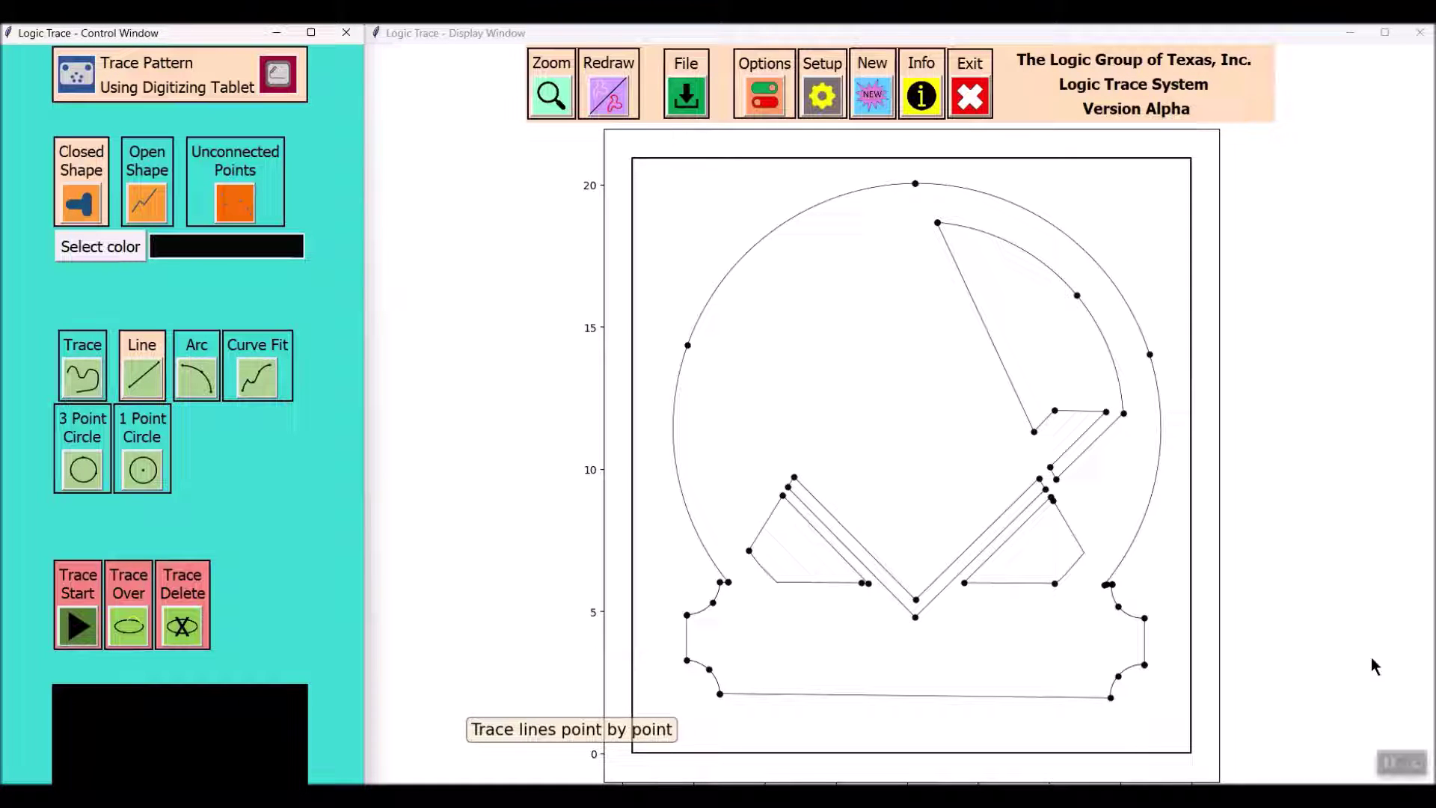
left_click(694, 106)
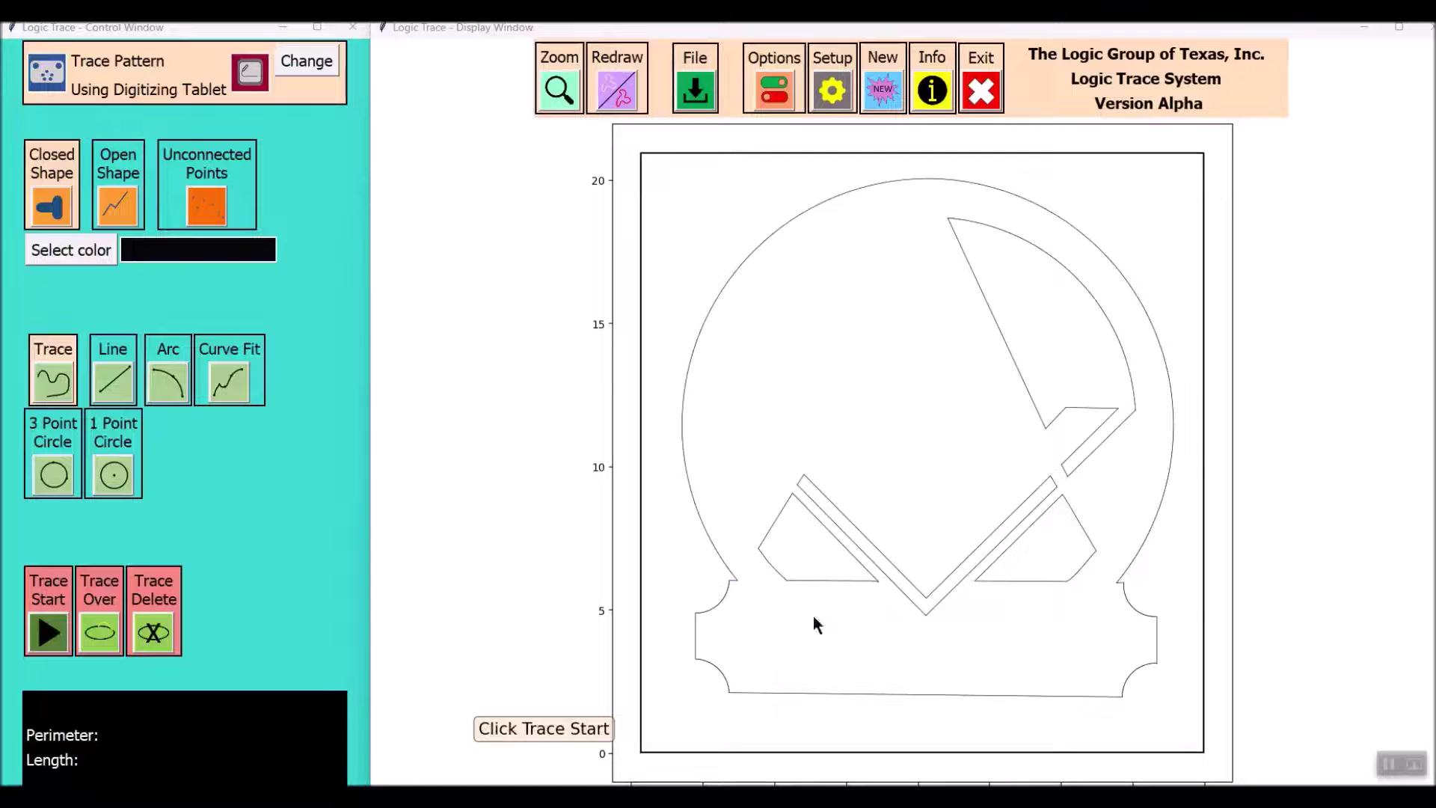
Trace the left compass leg with lines, an inner-circle arc, and curve-fit and freehand points near the hinge.
left_click(116, 378)
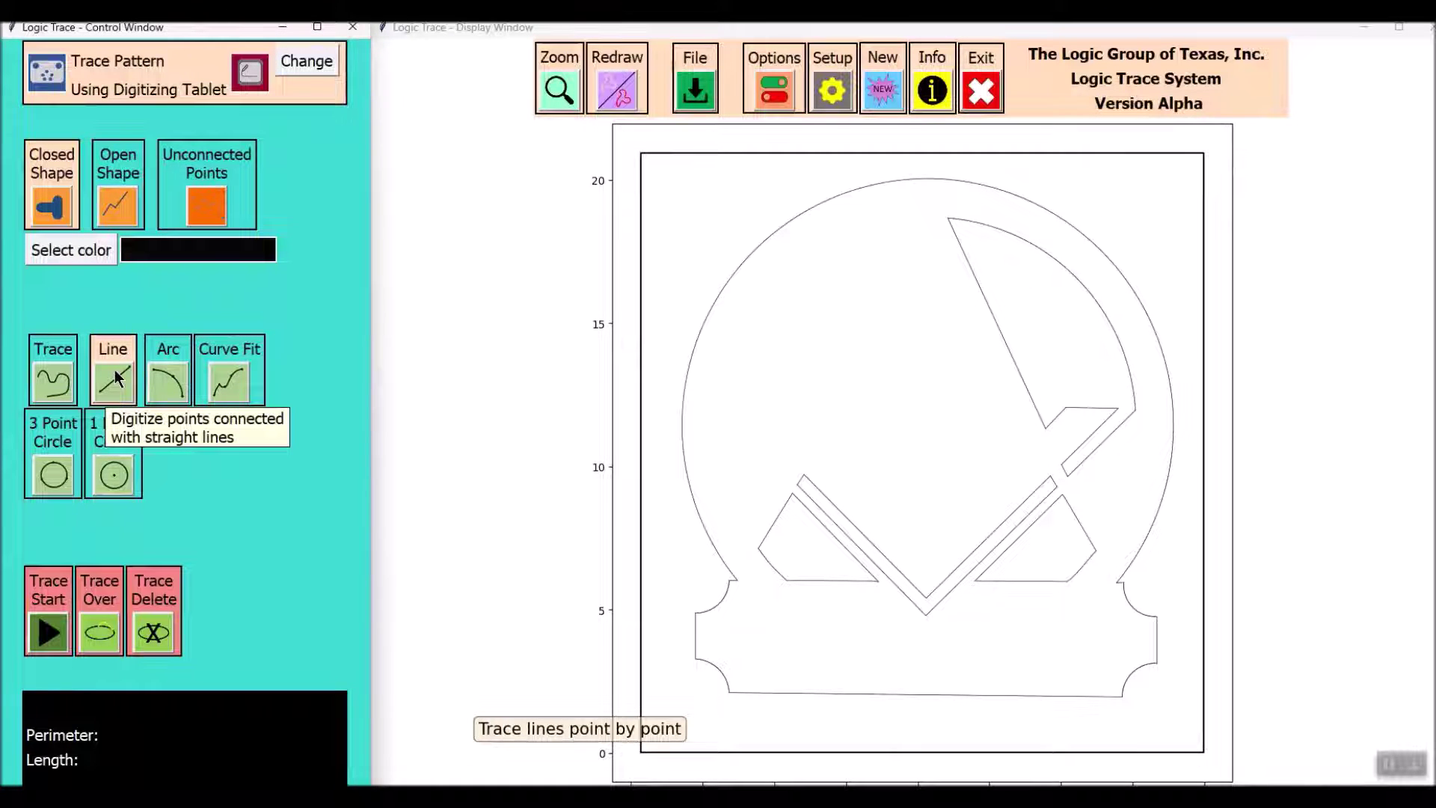
left_click(166, 388)
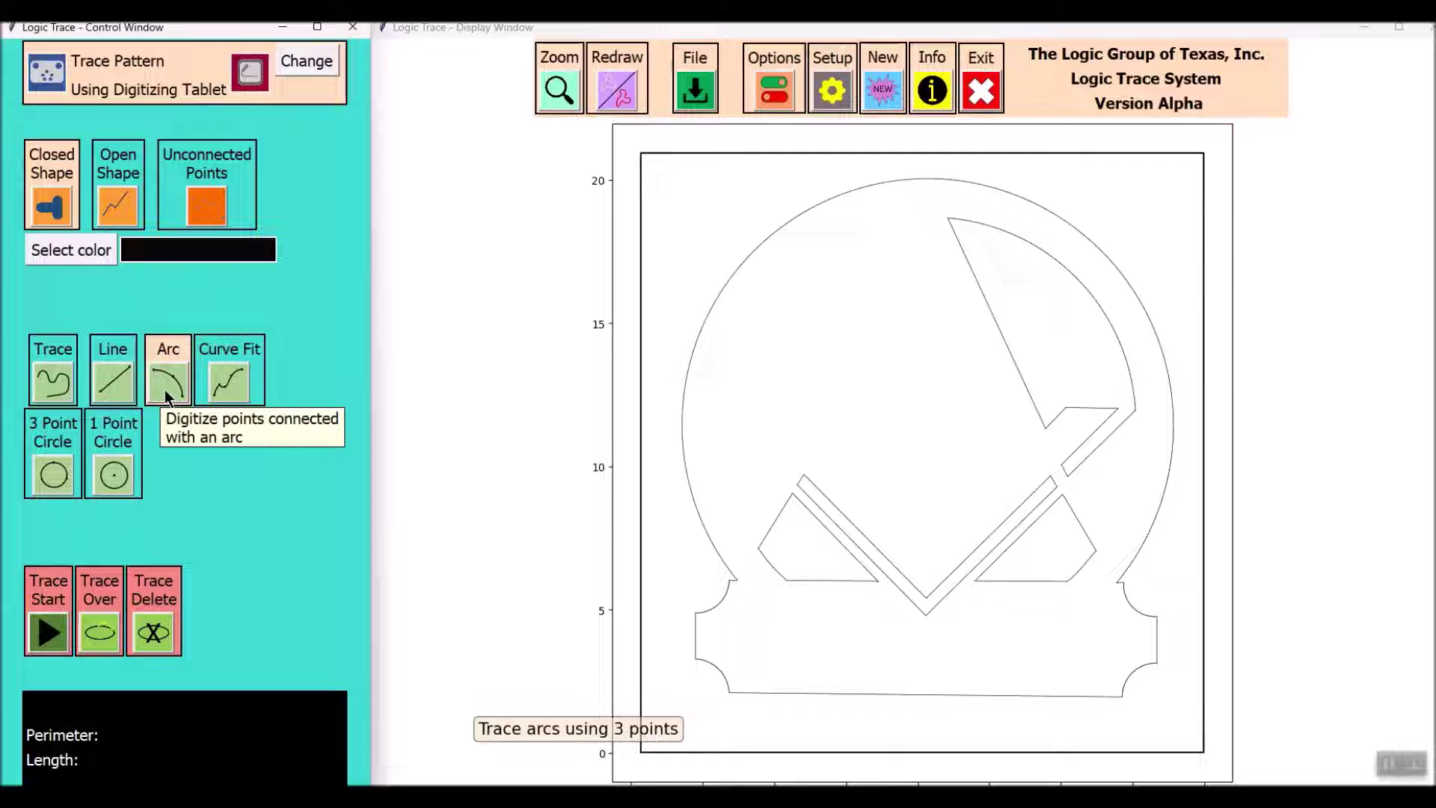
left_click(110, 386)
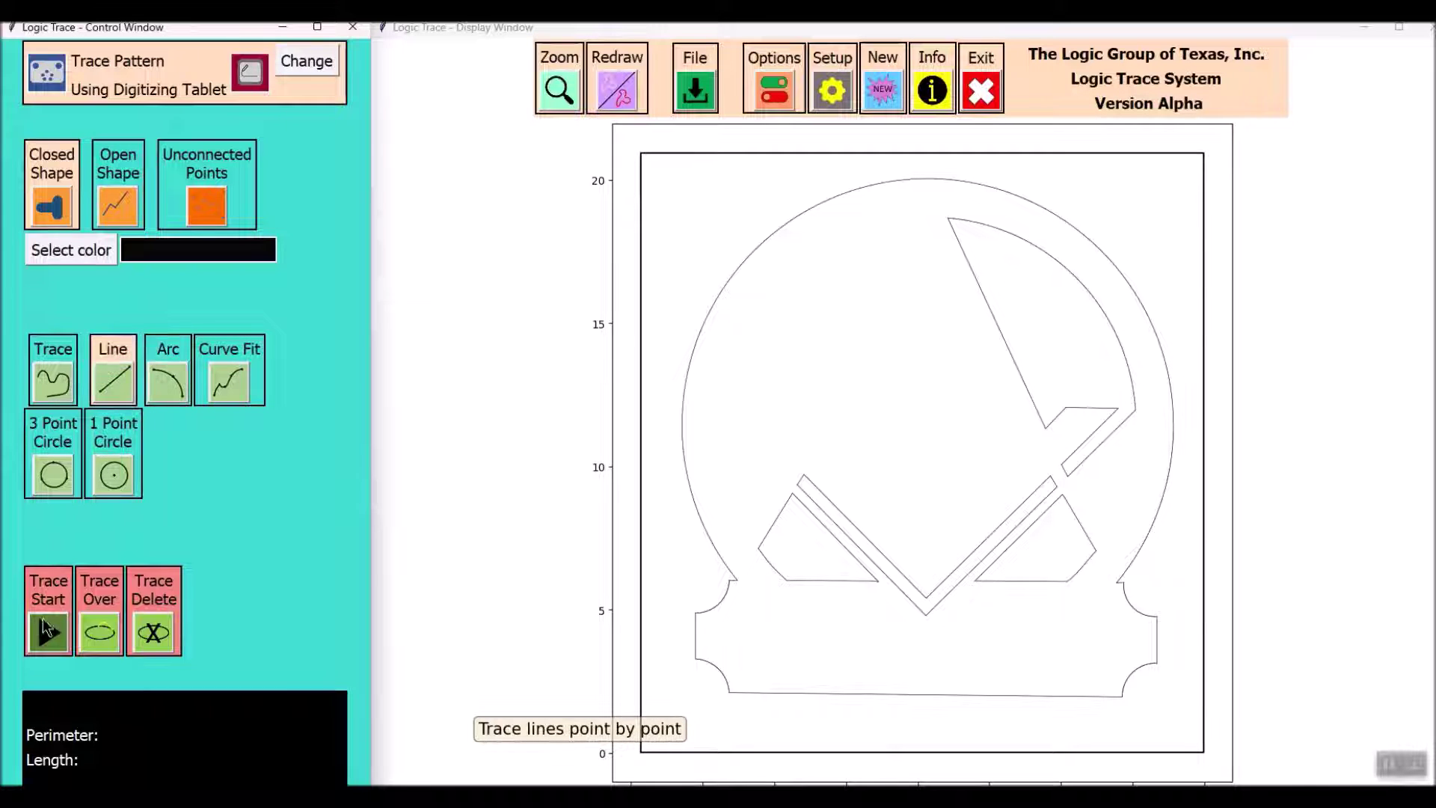
left_click(51, 620)
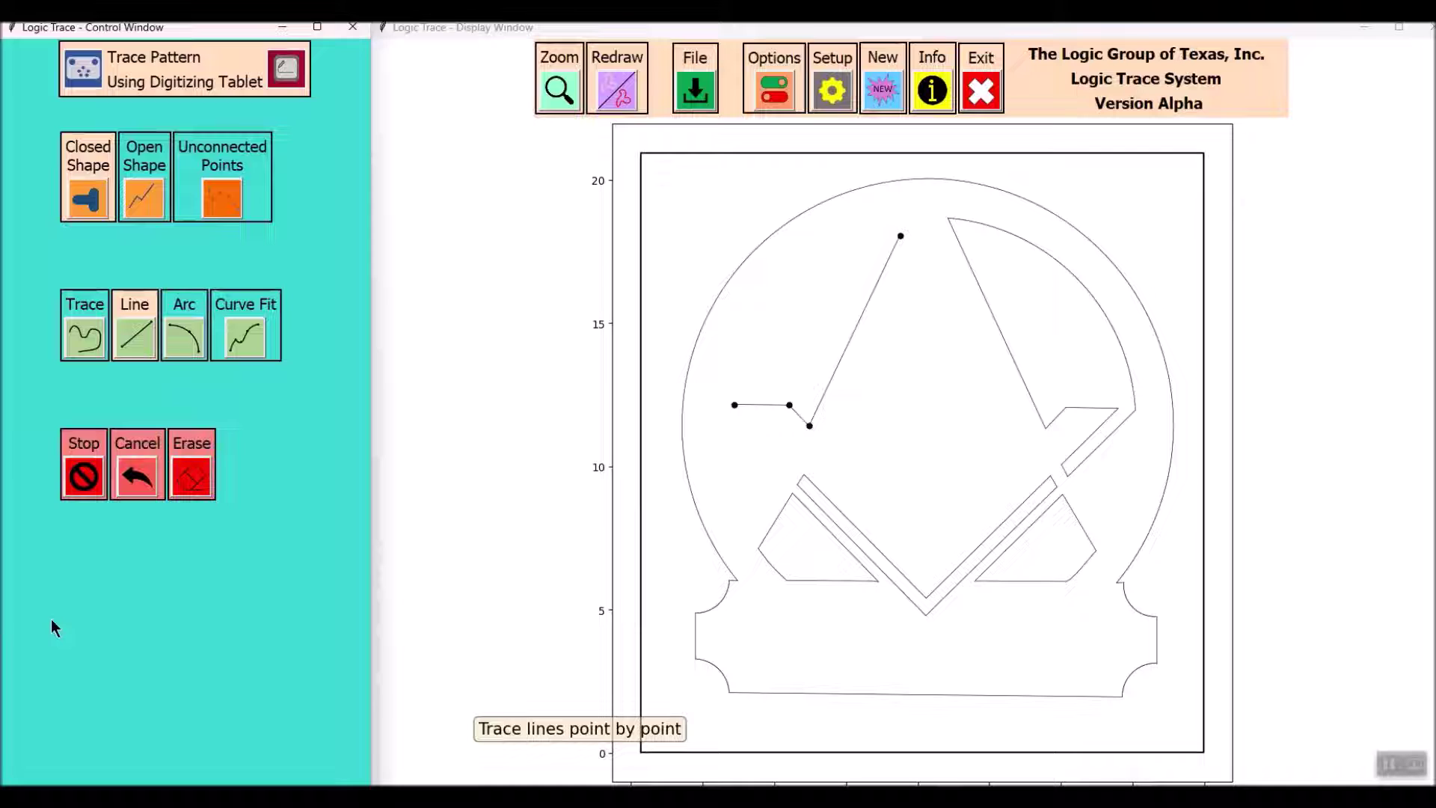
left_click(193, 354)
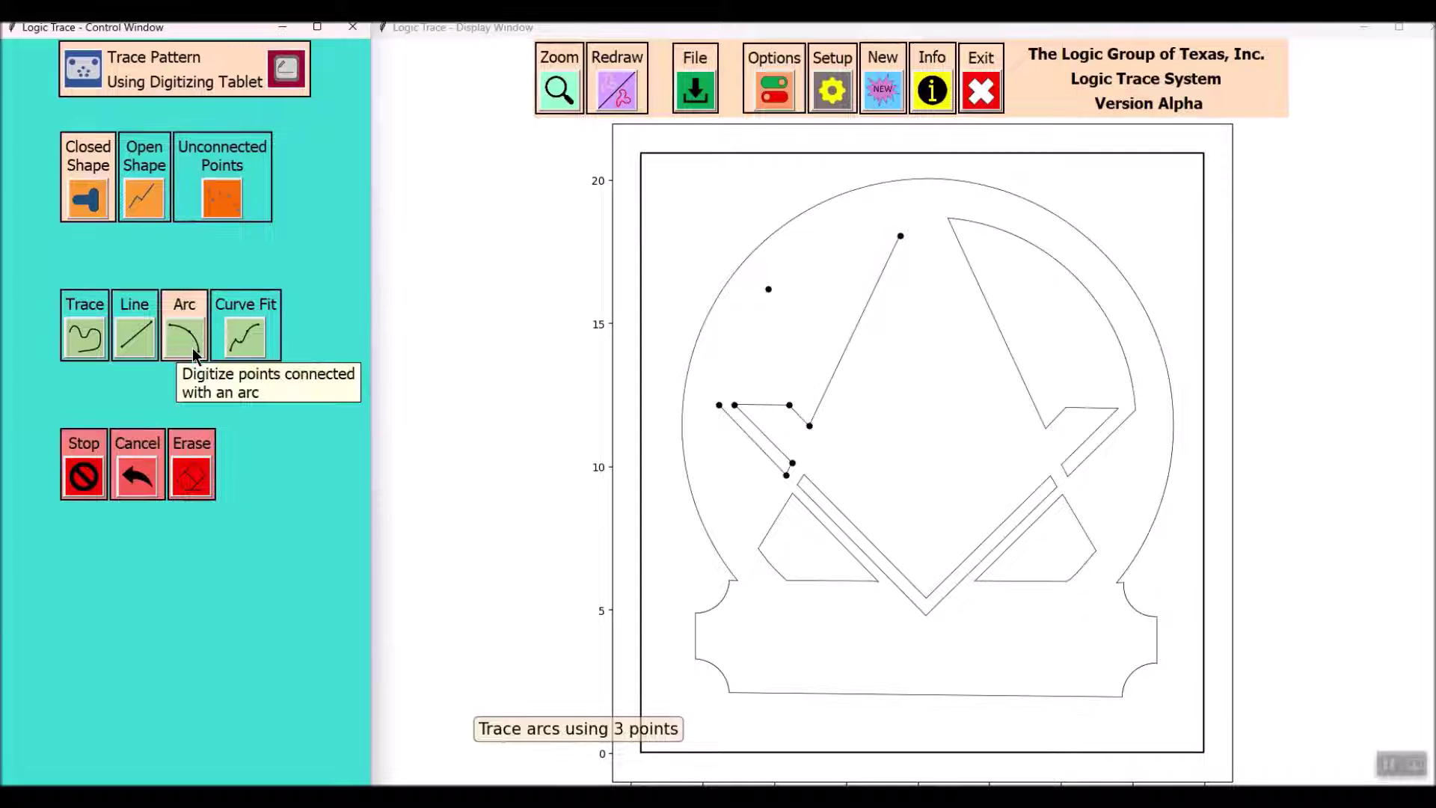
left_click(236, 353)
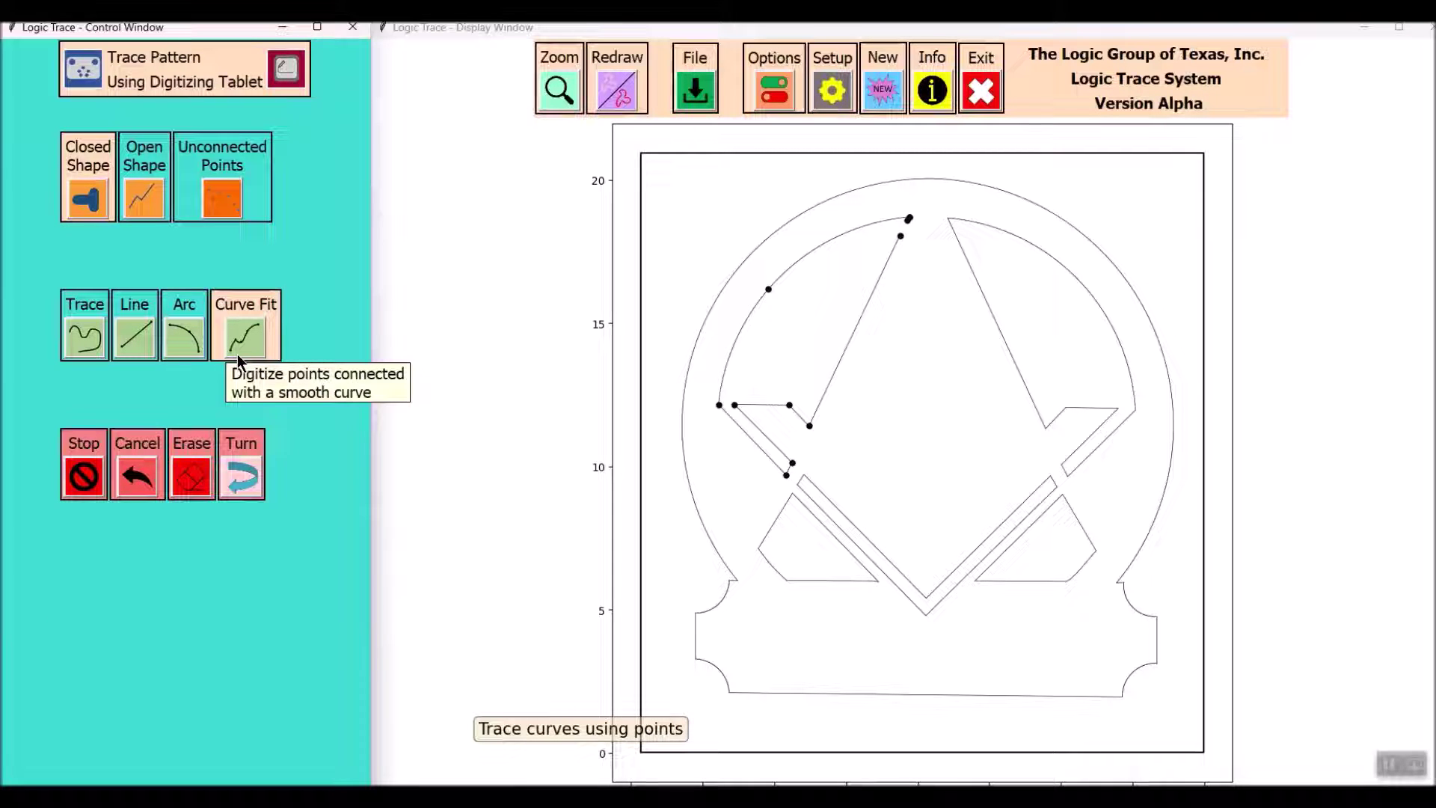
left_click(68, 352)
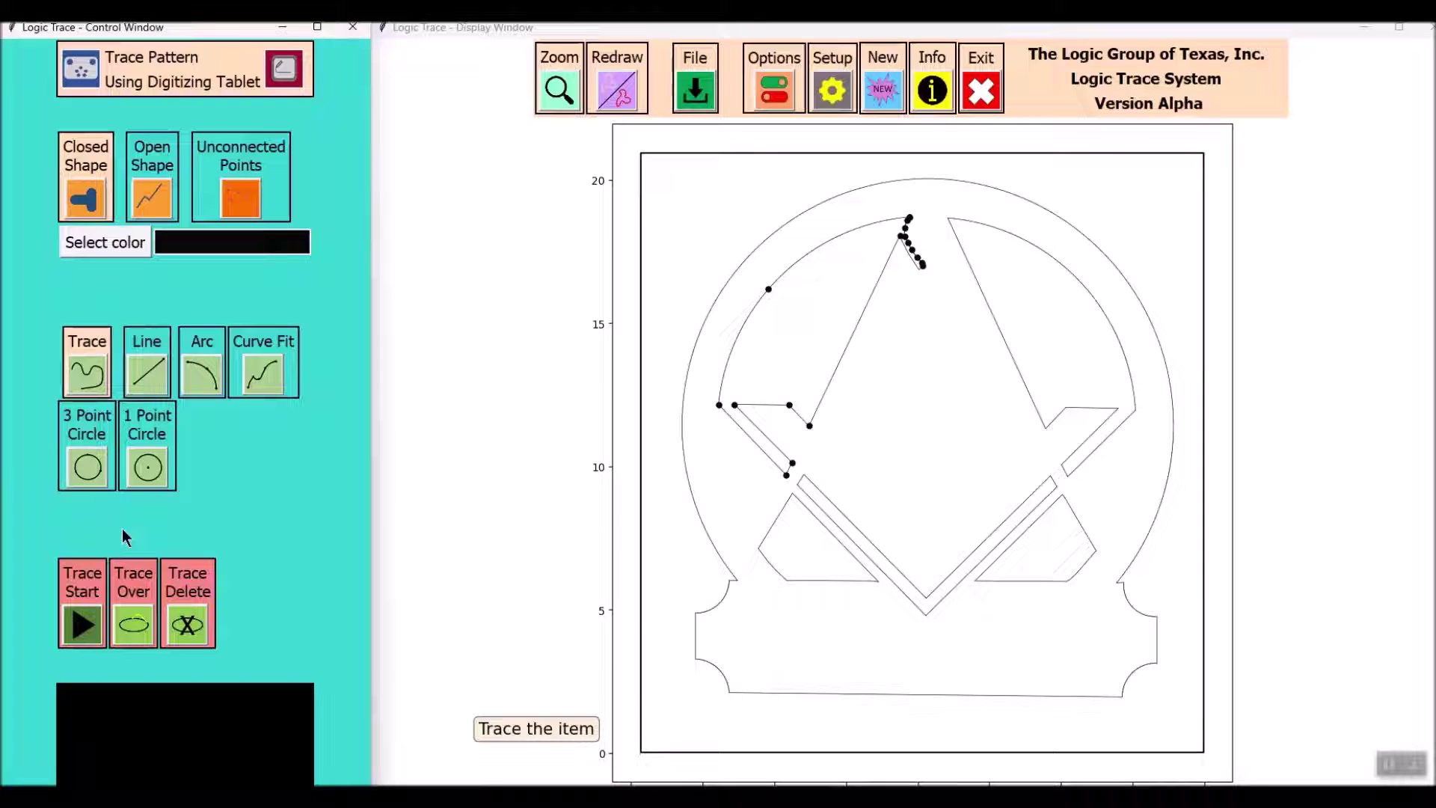
Trace a three-point arc along the top of the G's curve and stop that trace.
left_click(150, 378)
left_click(79, 621)
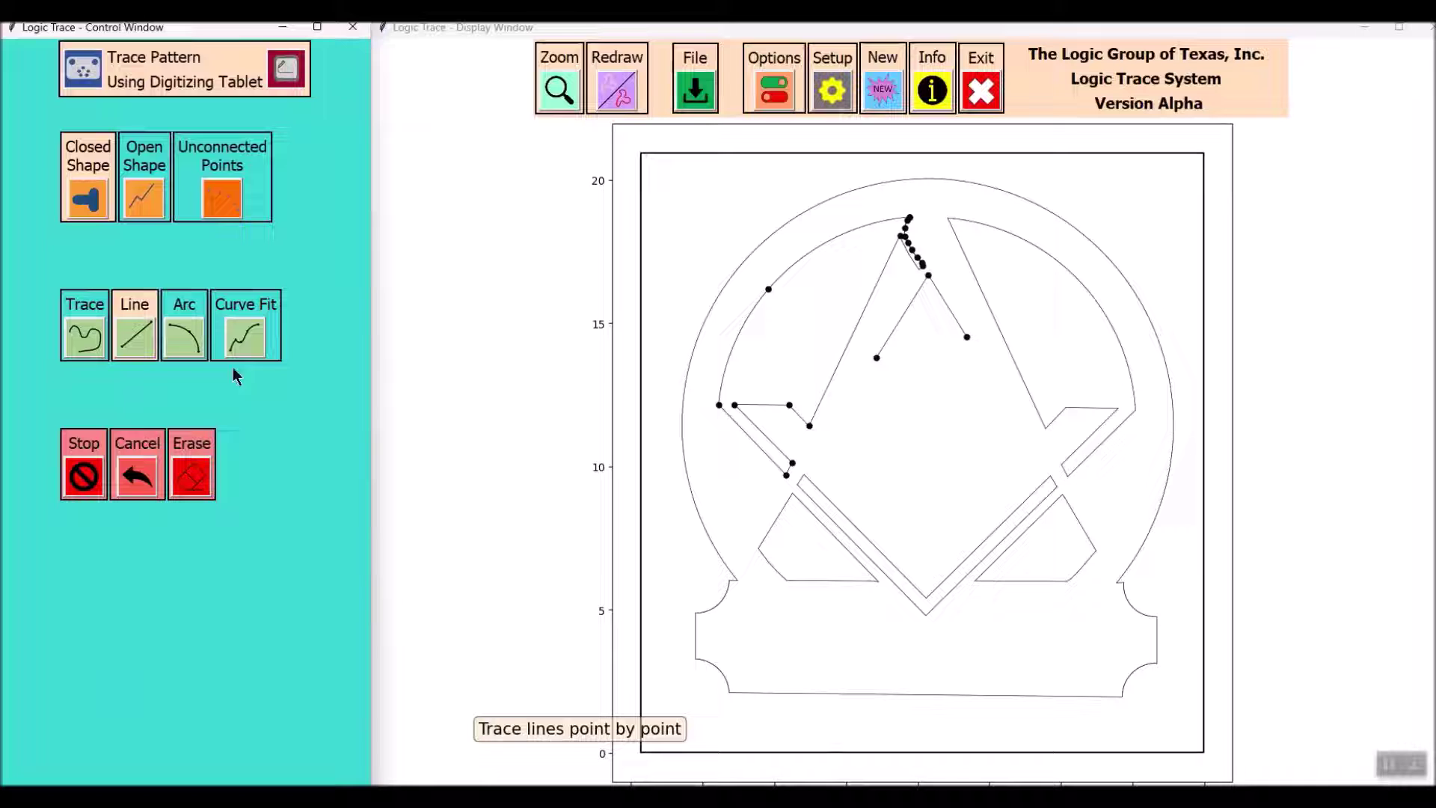
left_click(187, 341)
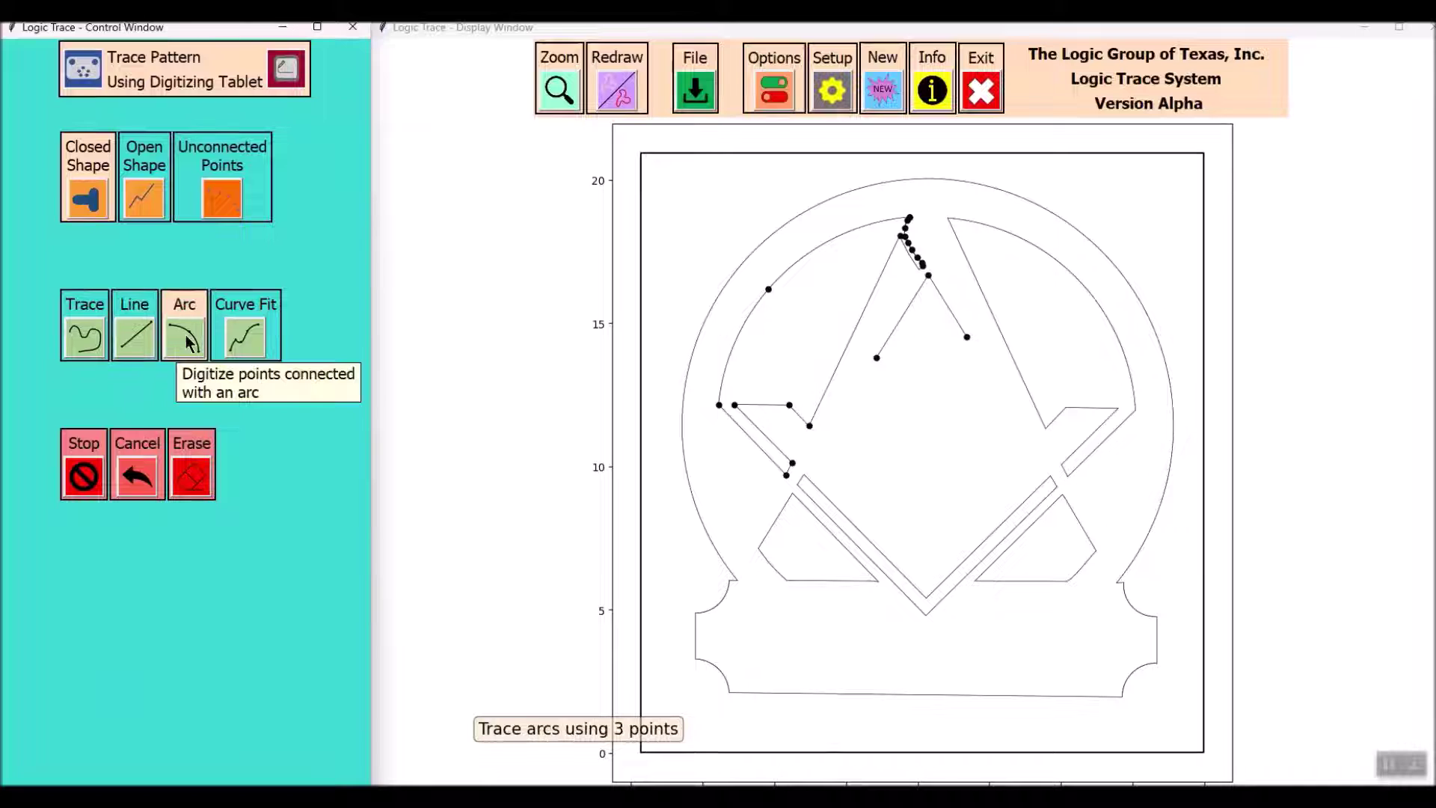
left_click(81, 477)
Trace a second three-point arc along the inner circle's lower-left side and keep it.
left_click(148, 374)
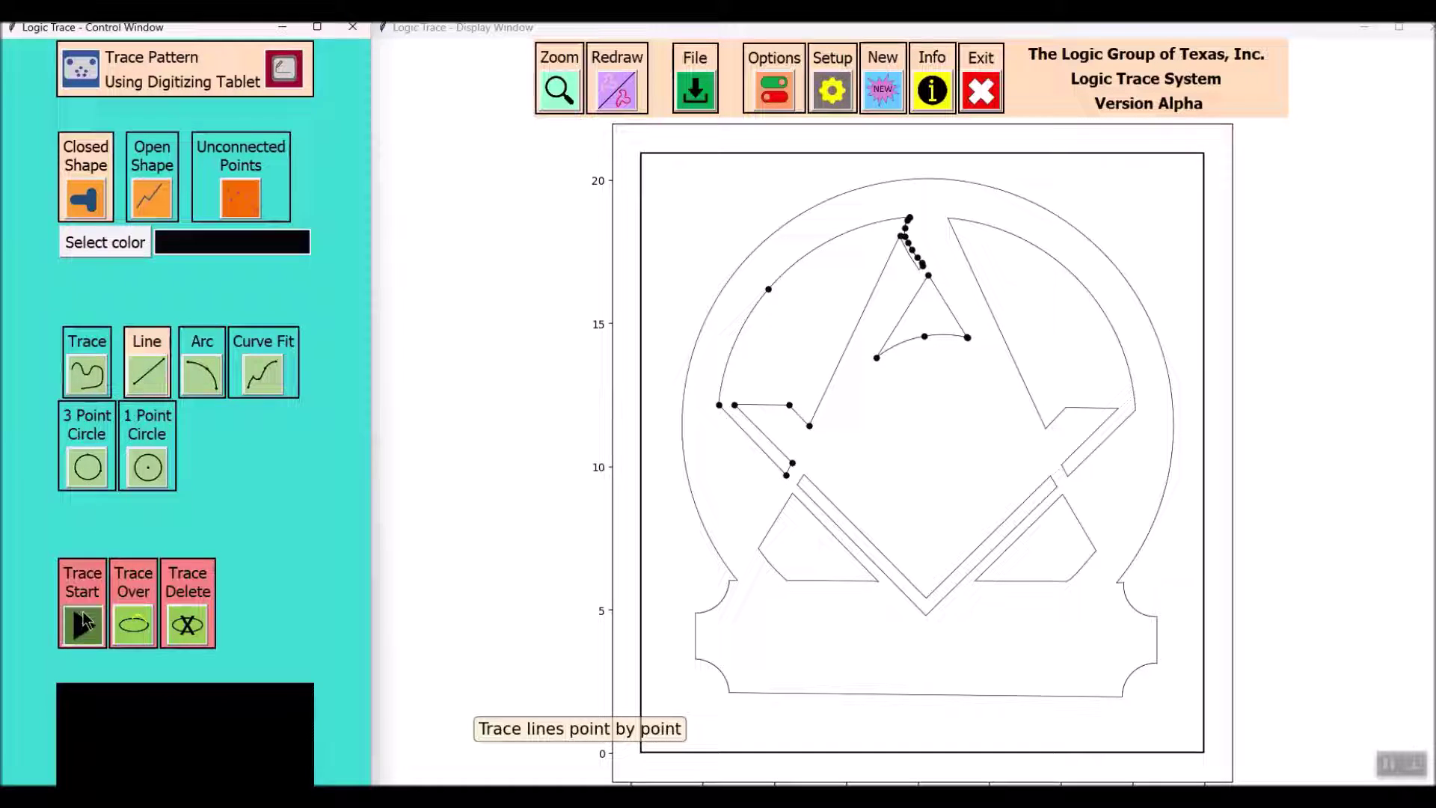
left_click(82, 614)
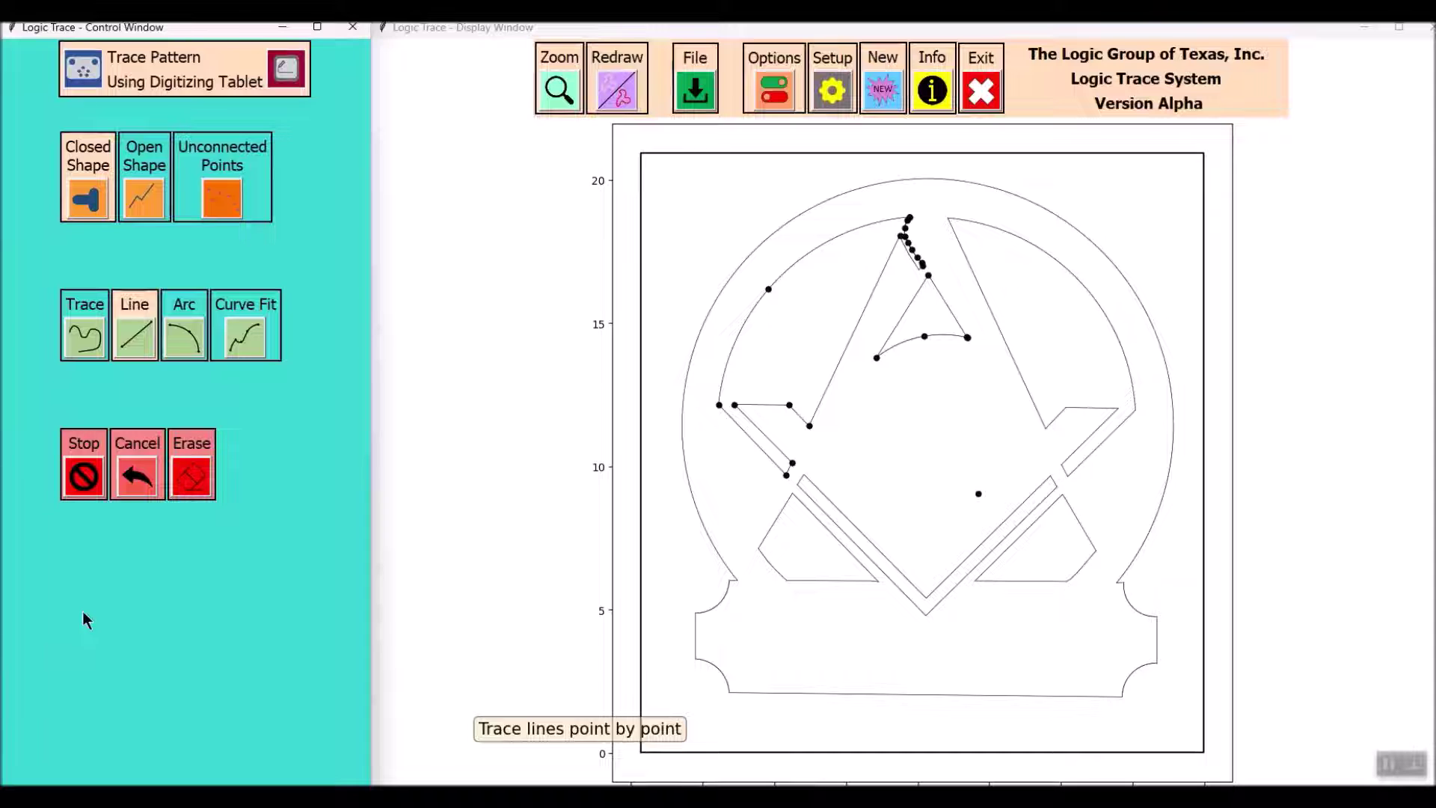
left_click(198, 348)
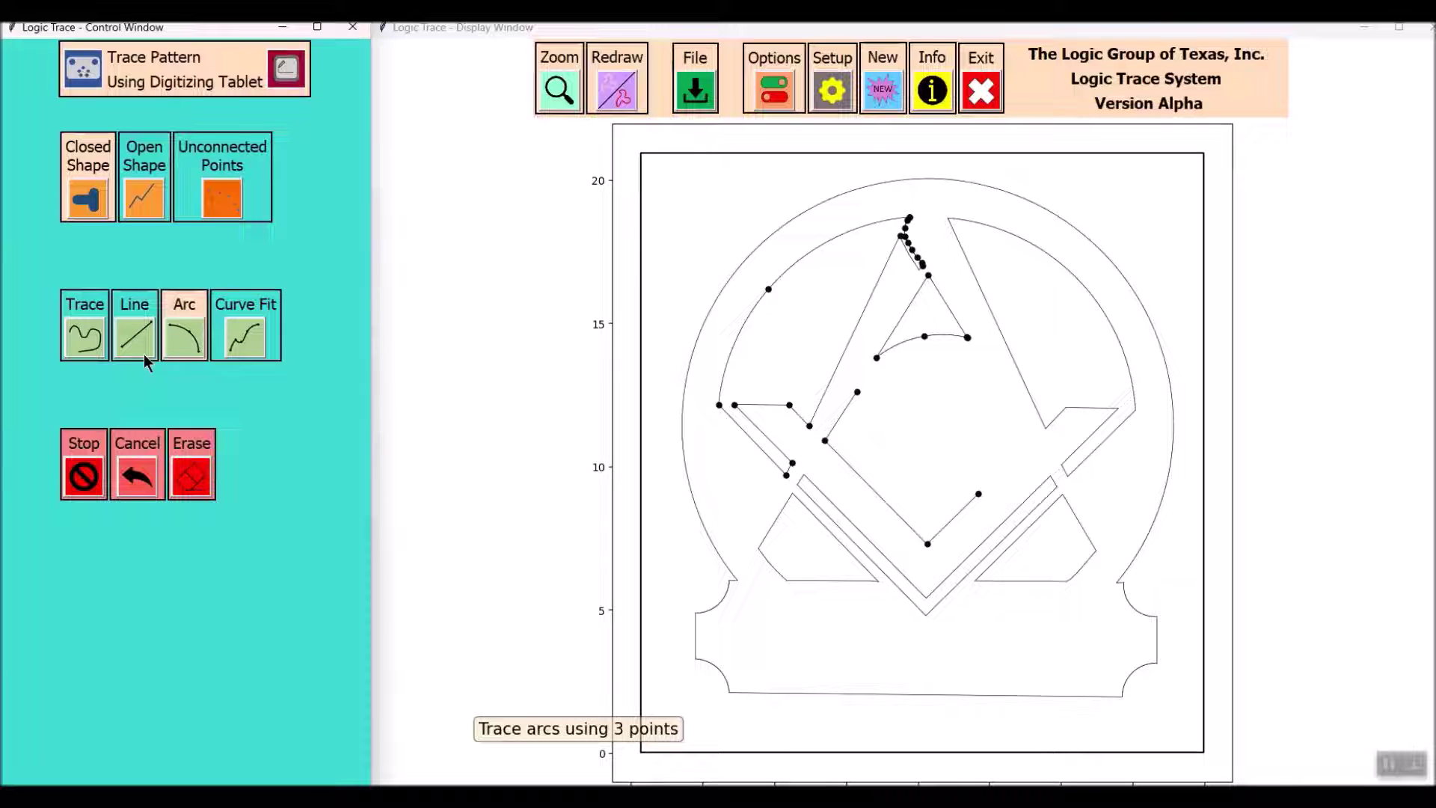
left_click(82, 476)
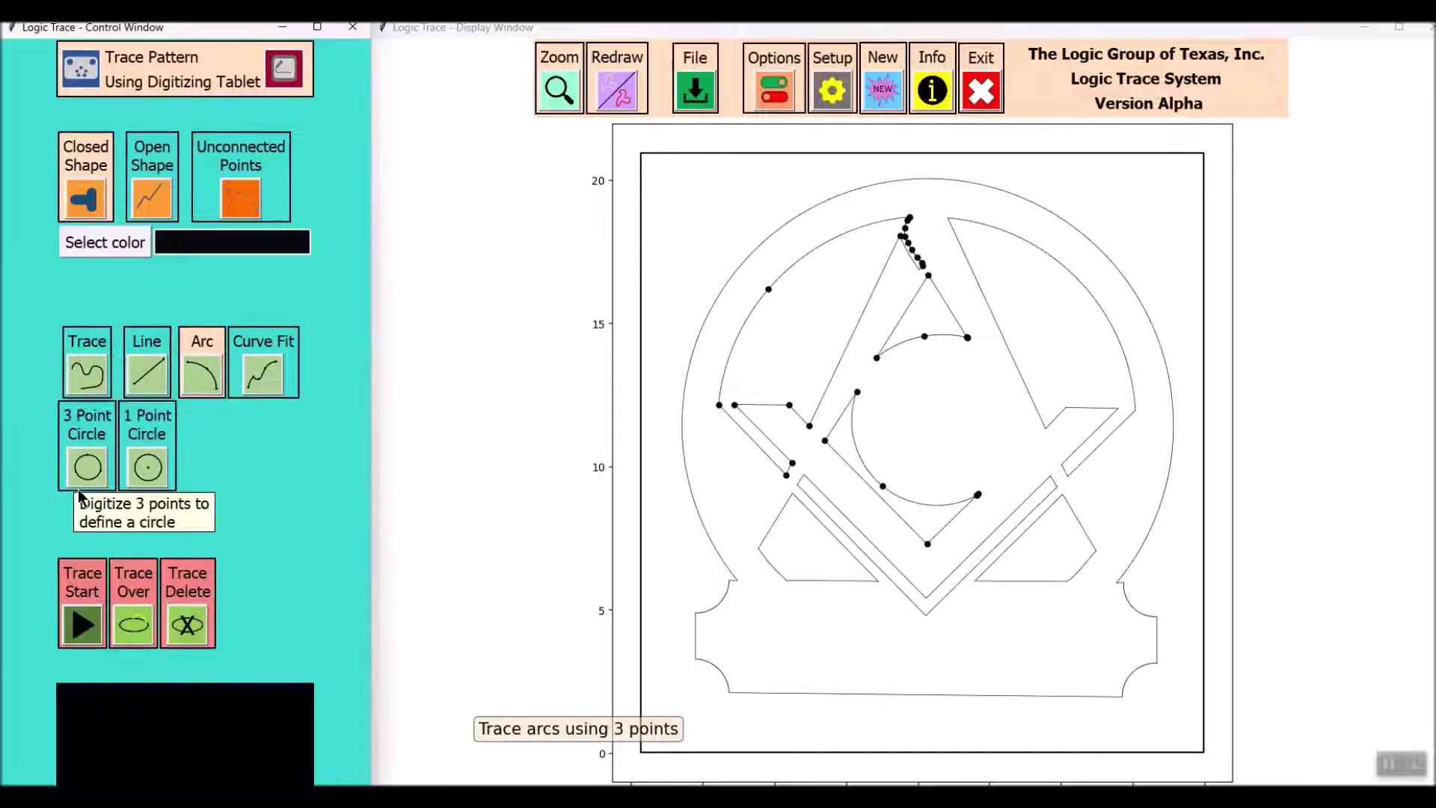
left_click(147, 375)
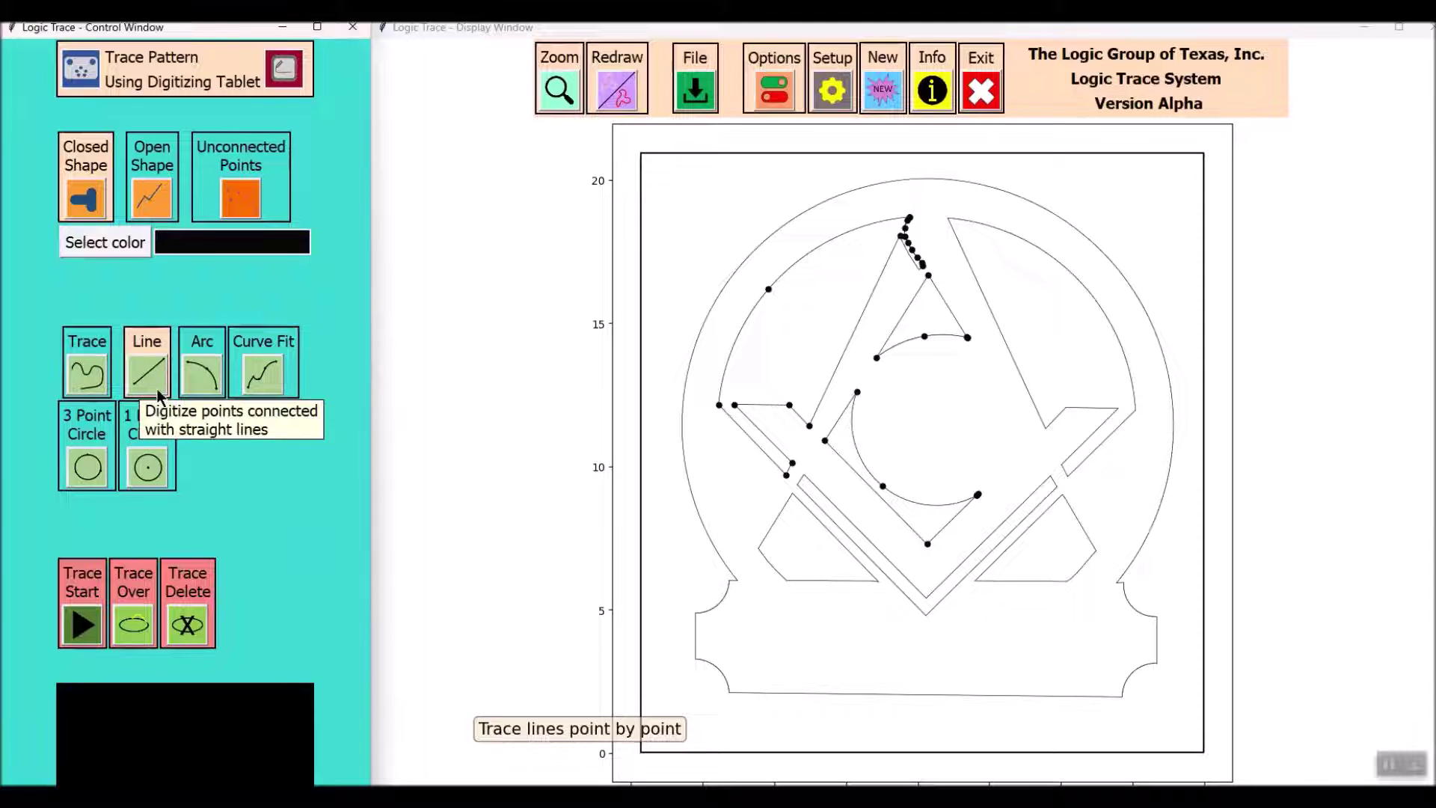
Trace the G with curve-fit and straight segments, then start tracing the emblem's lower-left edge.
left_click(84, 624)
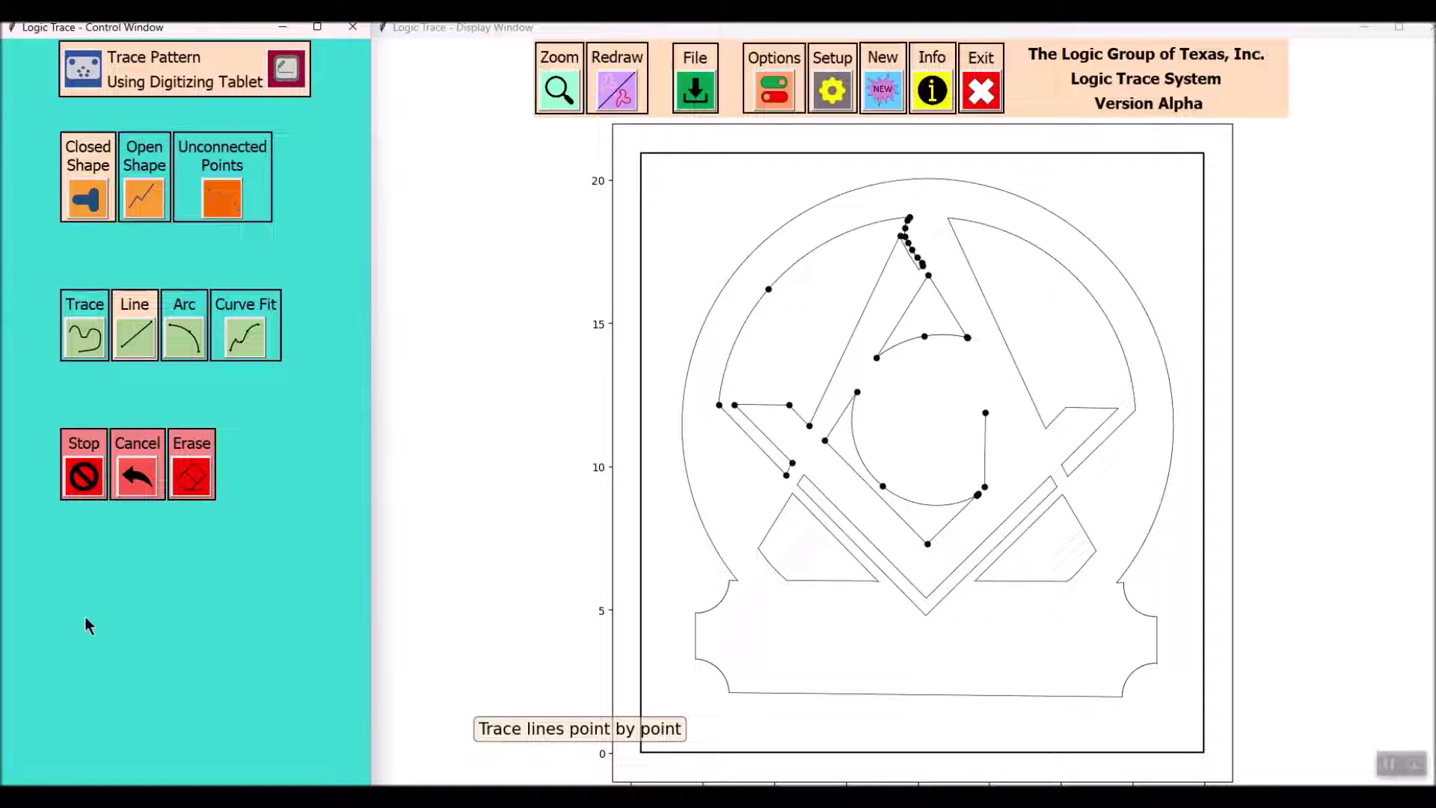
left_click(242, 340)
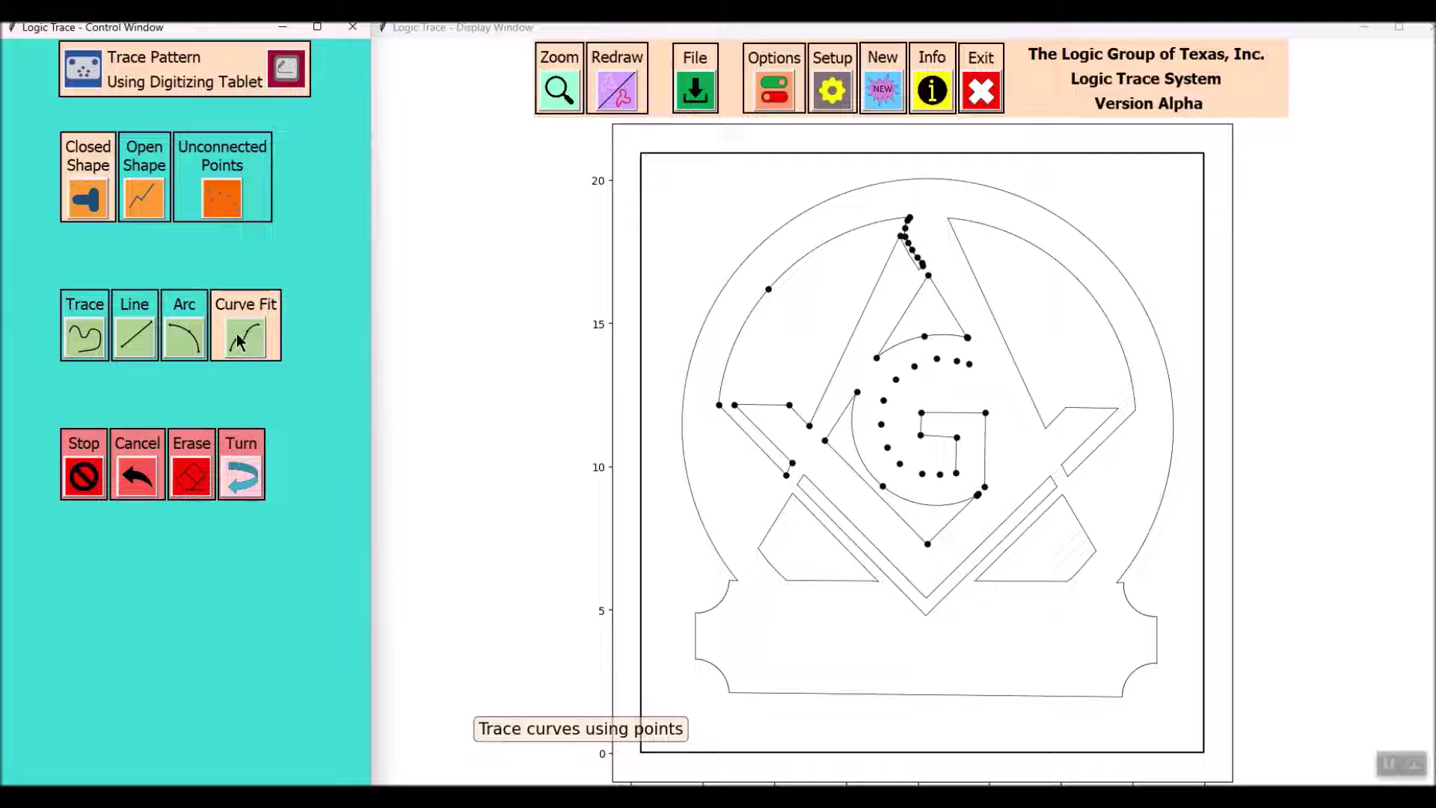
left_click(144, 342)
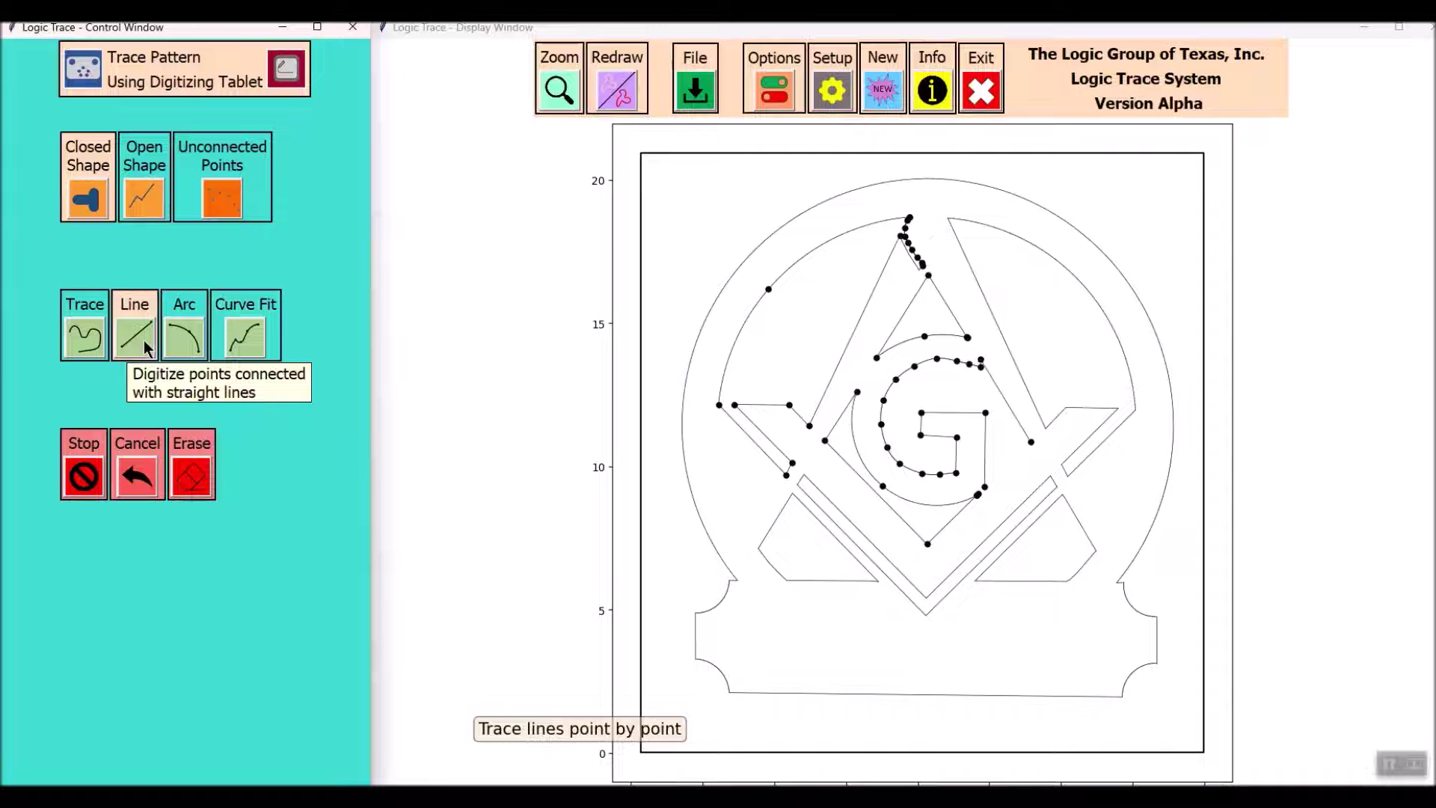
left_click(89, 486)
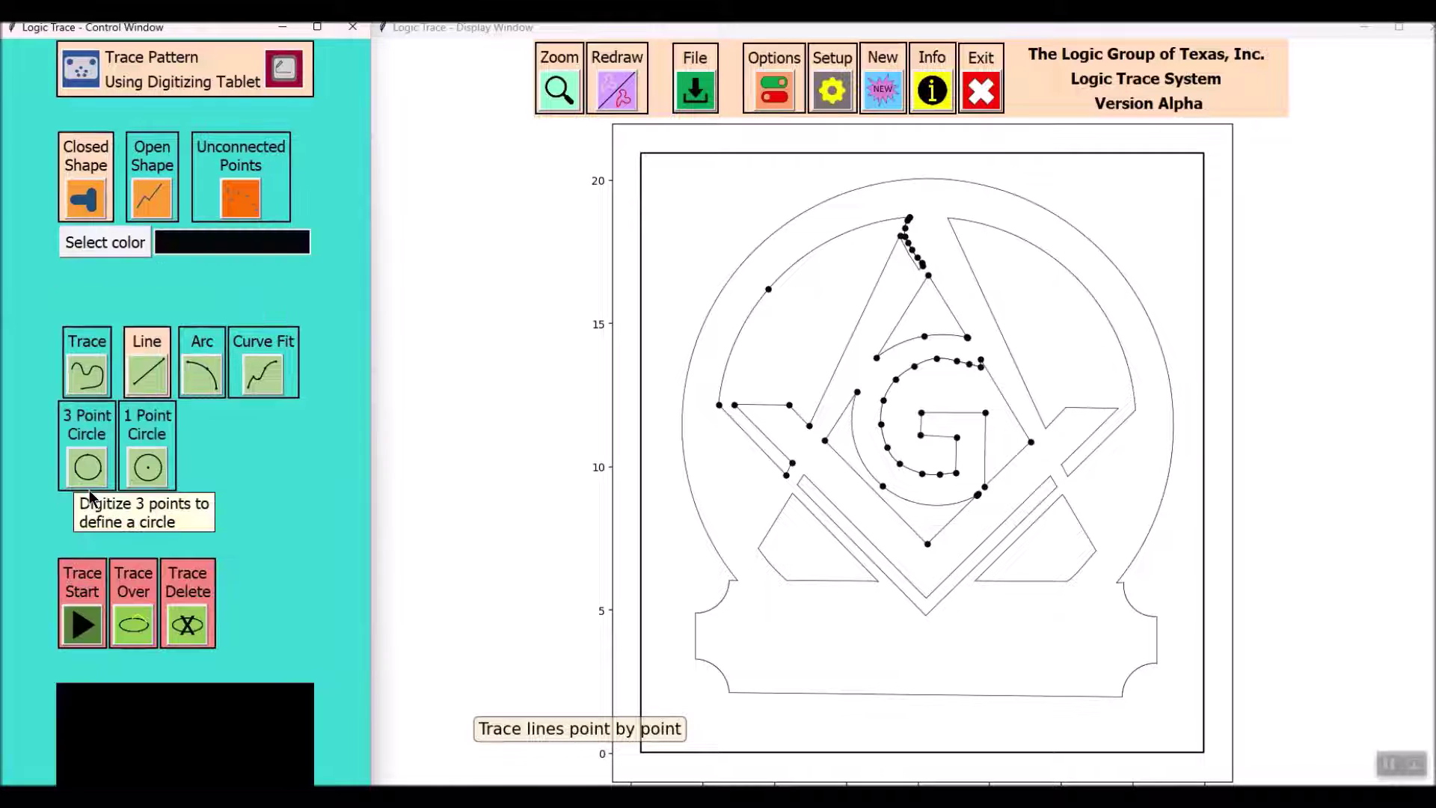
left_click(83, 616)
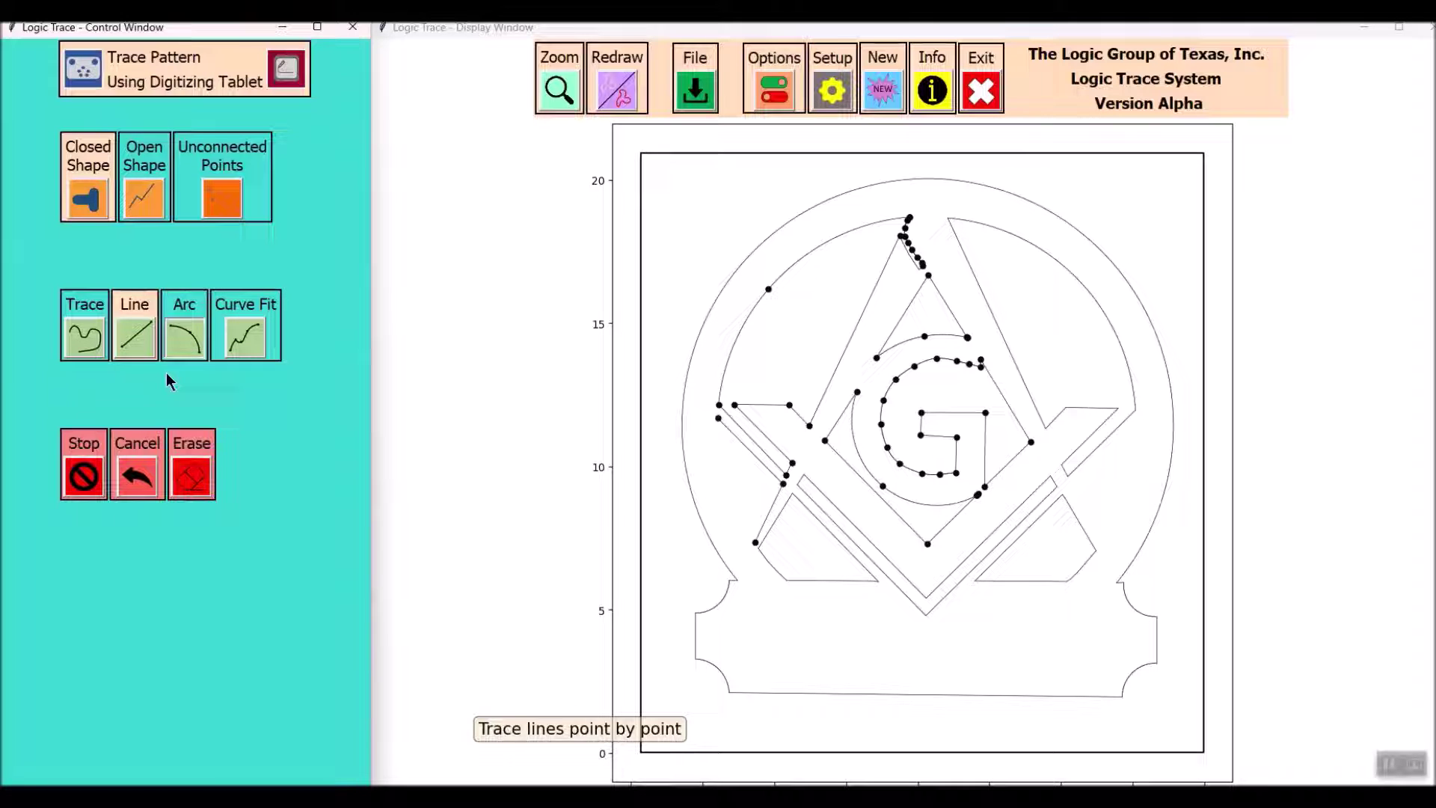
Trace the right-side arc and a 0.326-diameter hanging-hole circle from three points.
left_click(94, 495)
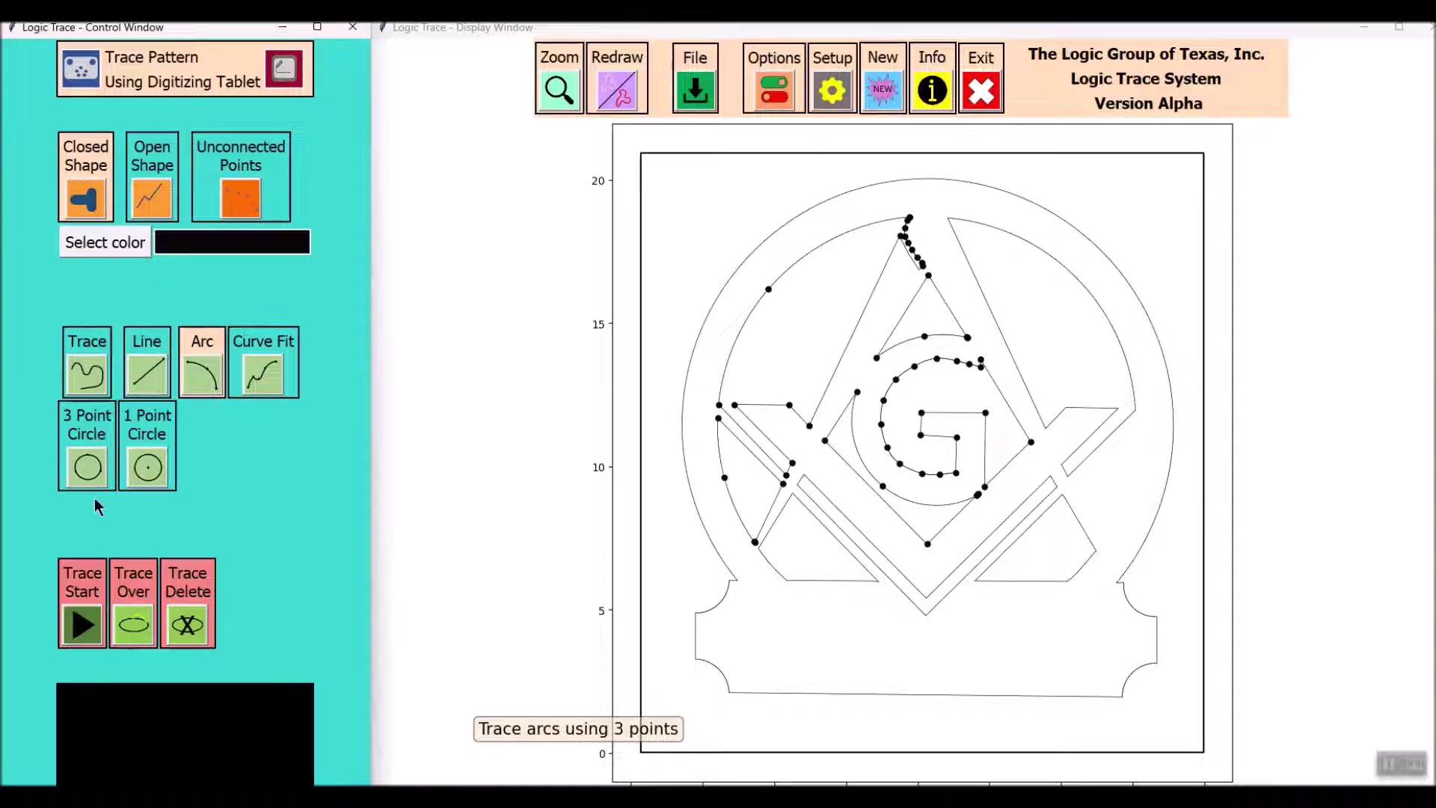
left_click(94, 619)
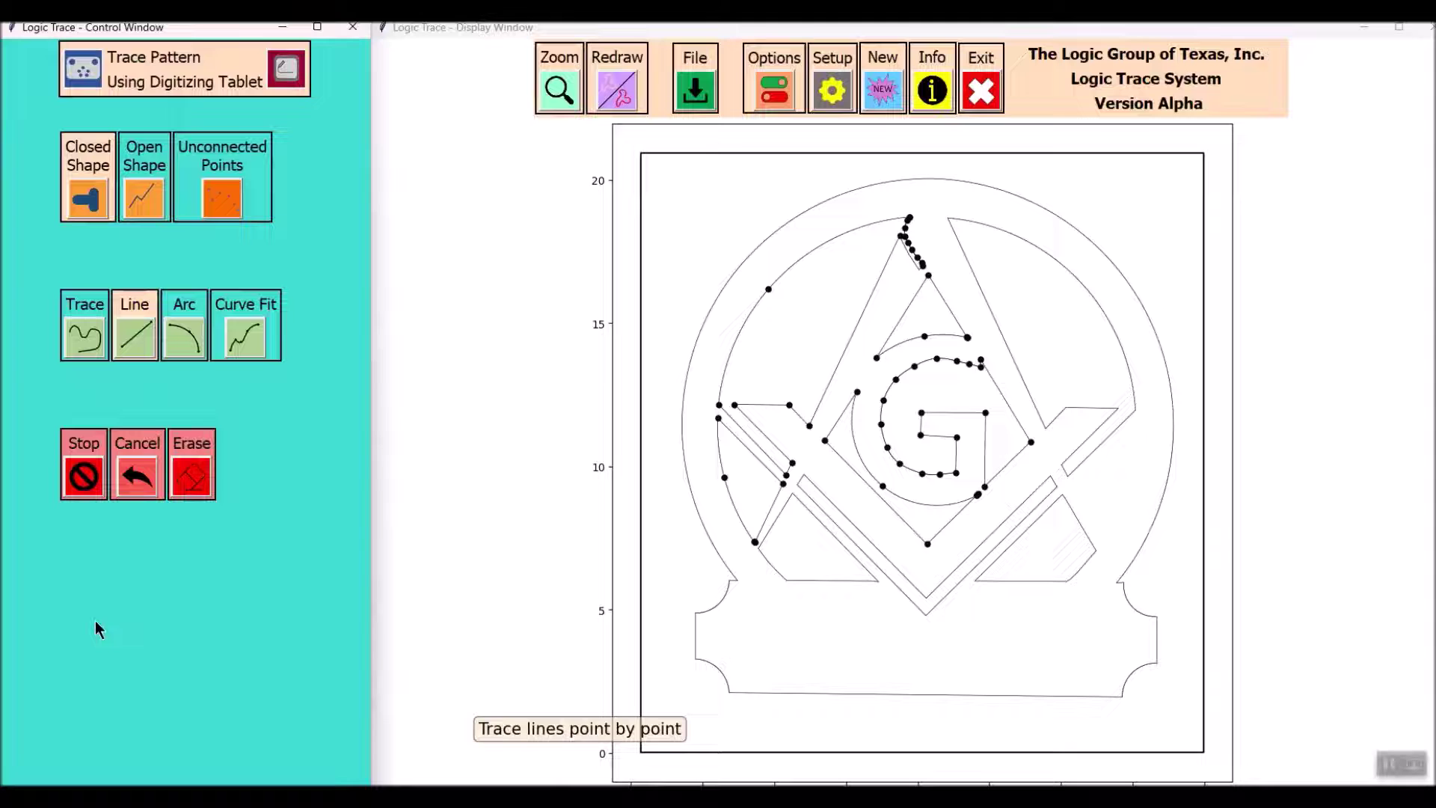
left_click(173, 346)
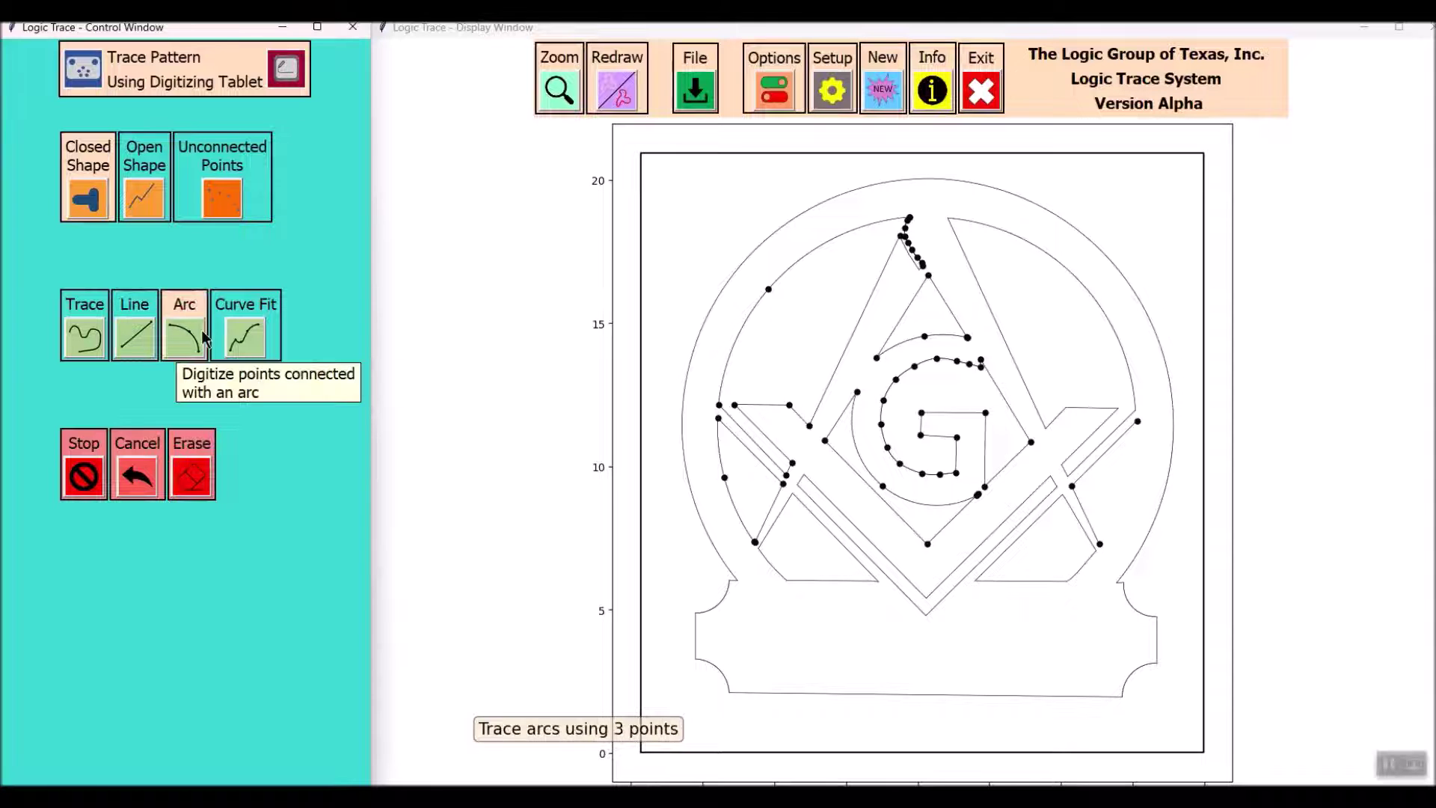
left_click(83, 475)
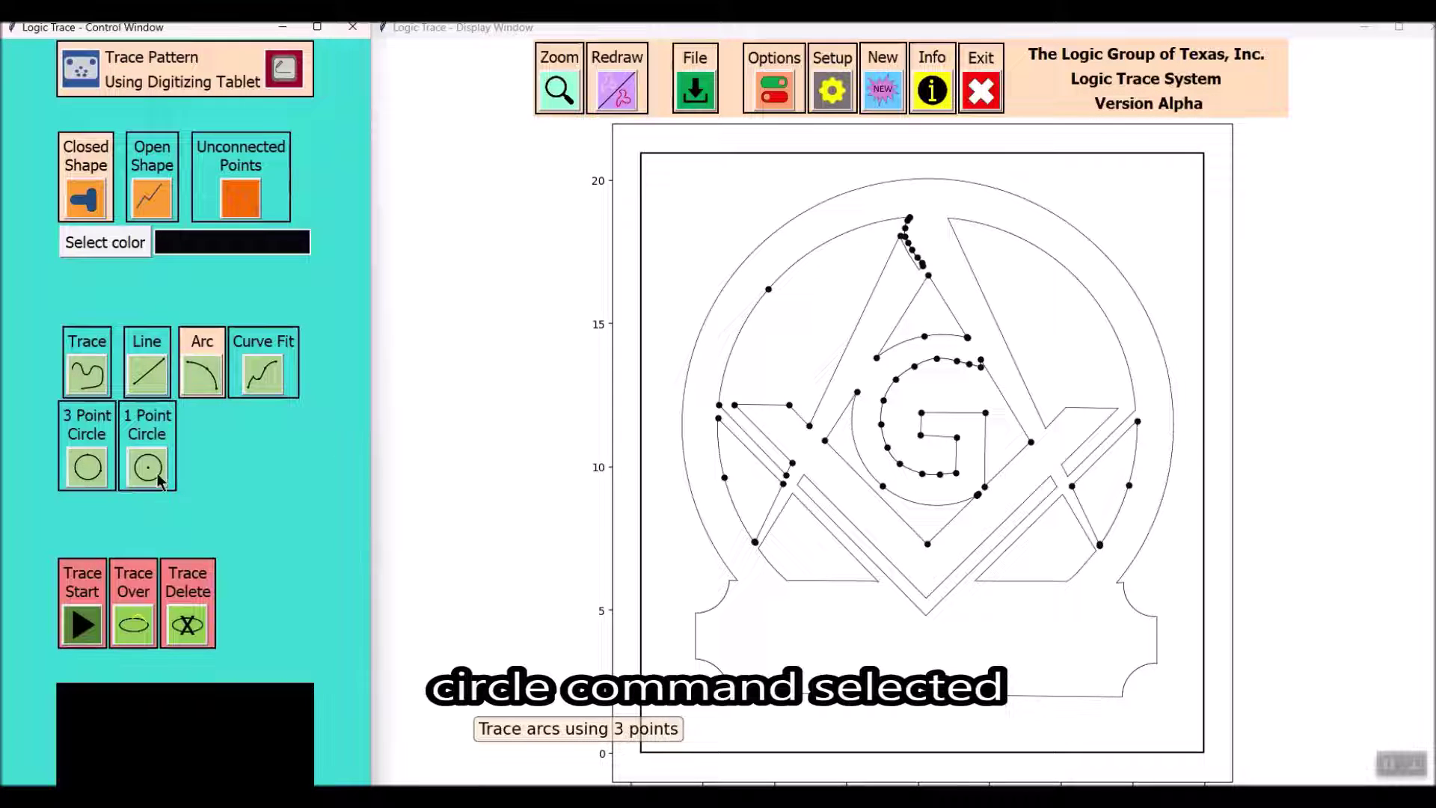
left_click(93, 477)
left_click(82, 661)
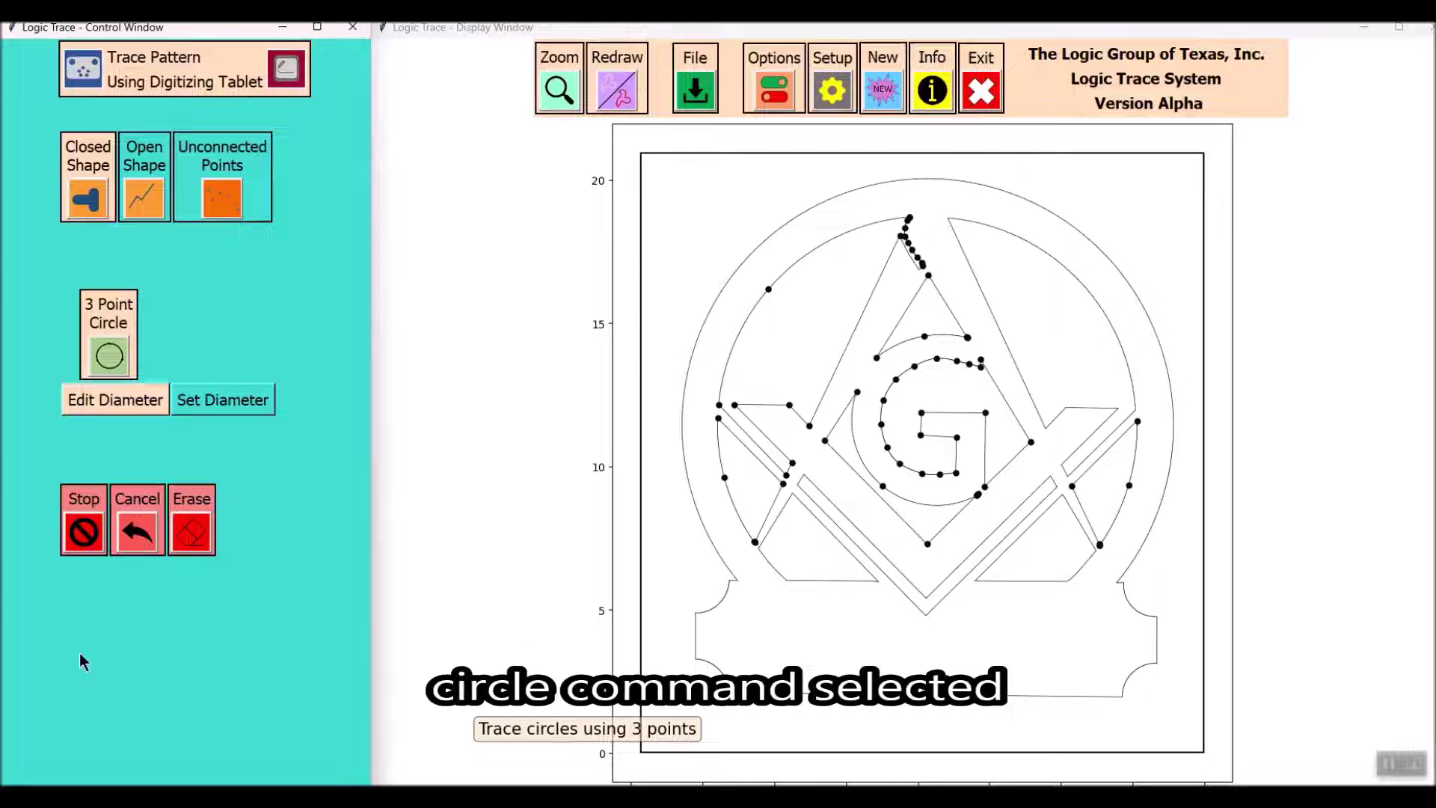
left_click(978, 324)
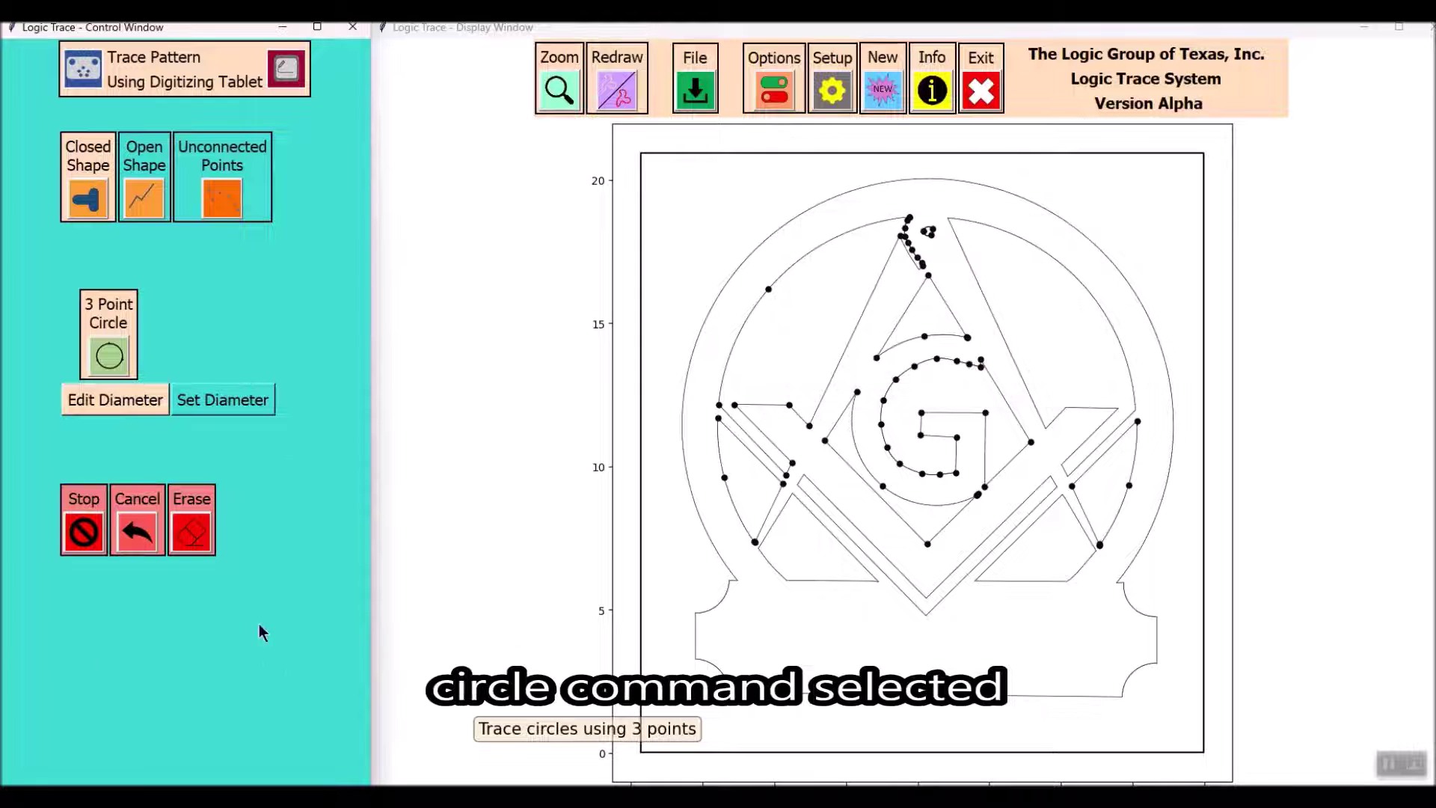
left_click(83, 532)
Export the finished trace as the DXF file 'trace3'.
left_click(695, 89)
left_click(888, 279)
type("tr")
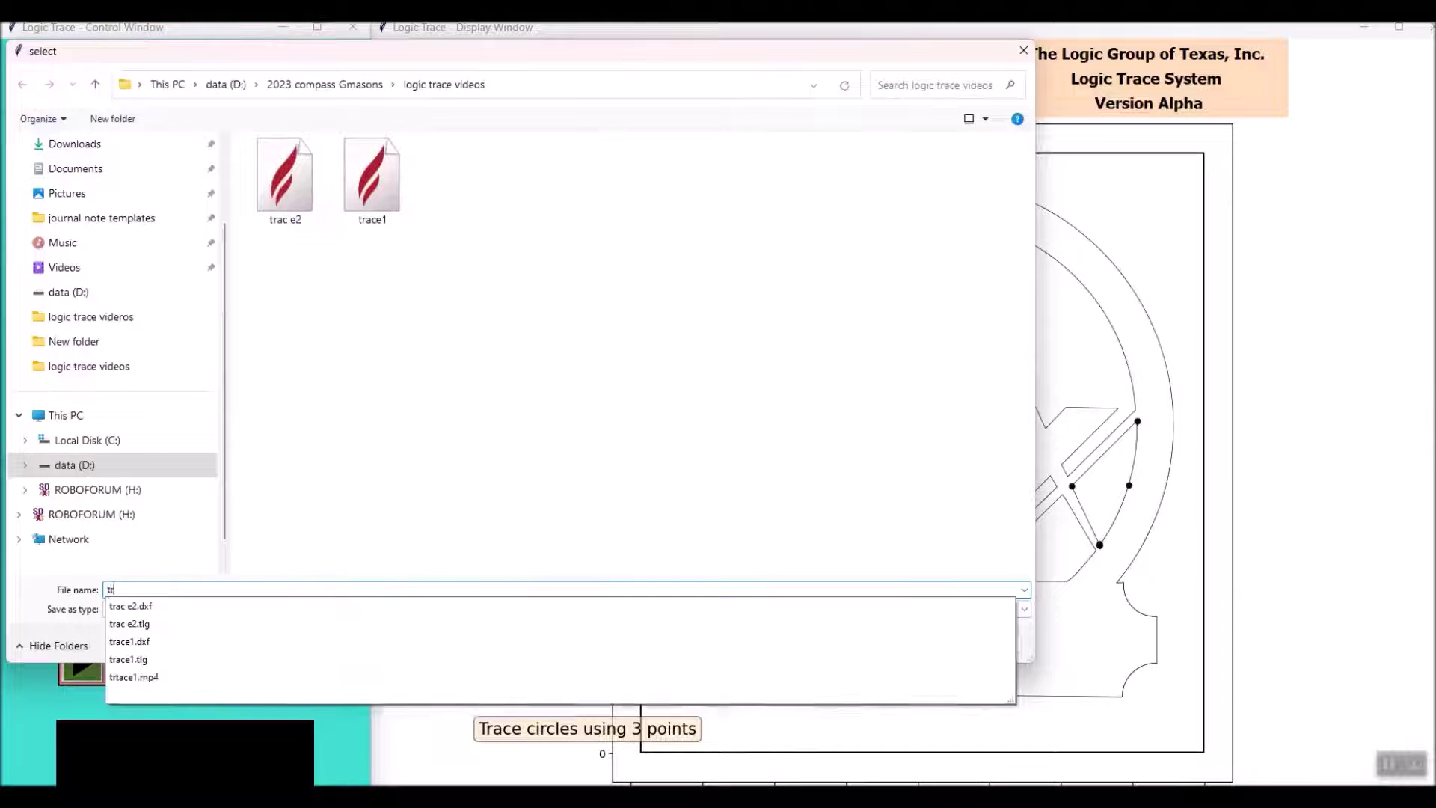
type("ace3")
key("Return")
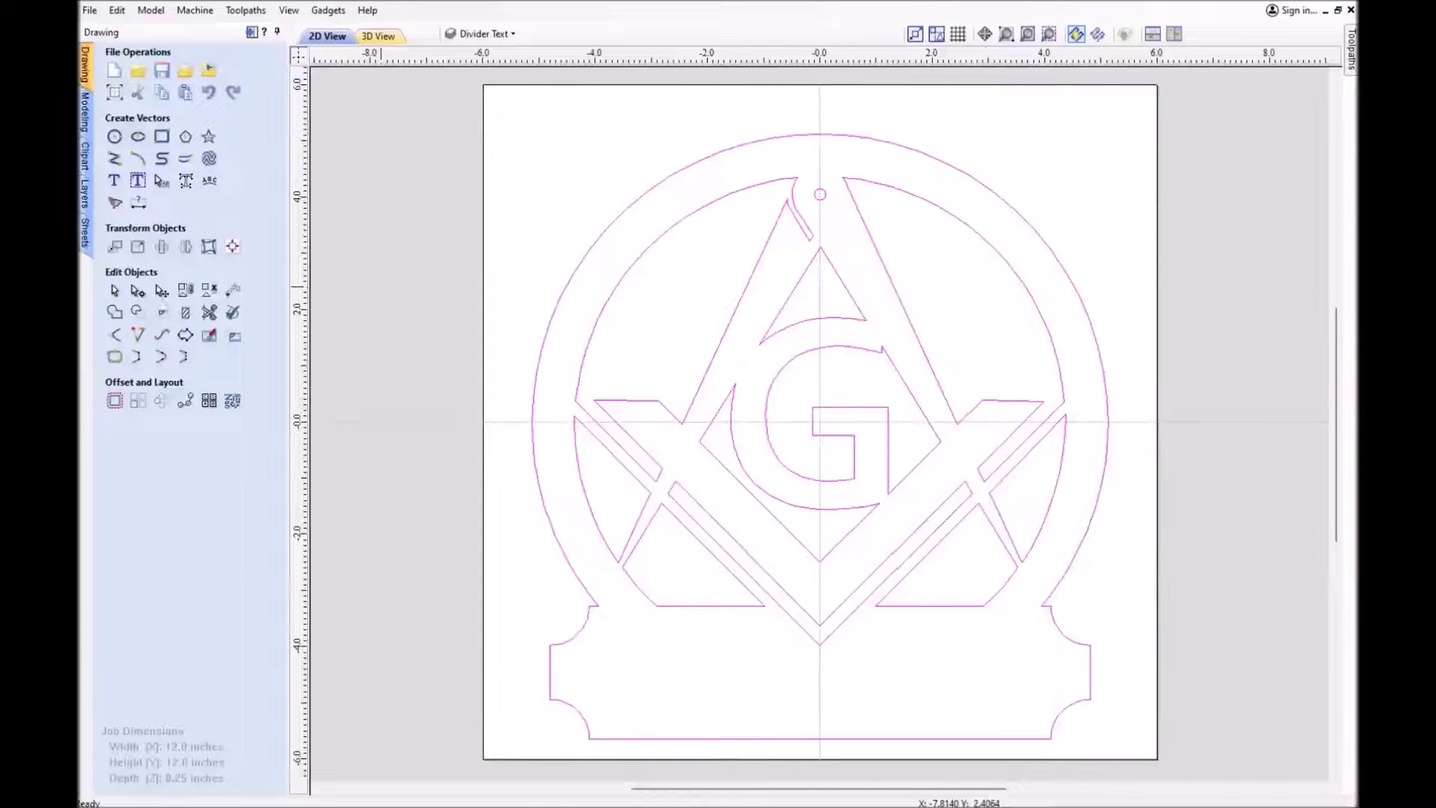
Run Vector Validator and Select All Open Vectors to confirm the emblem has none.
left_click(233, 312)
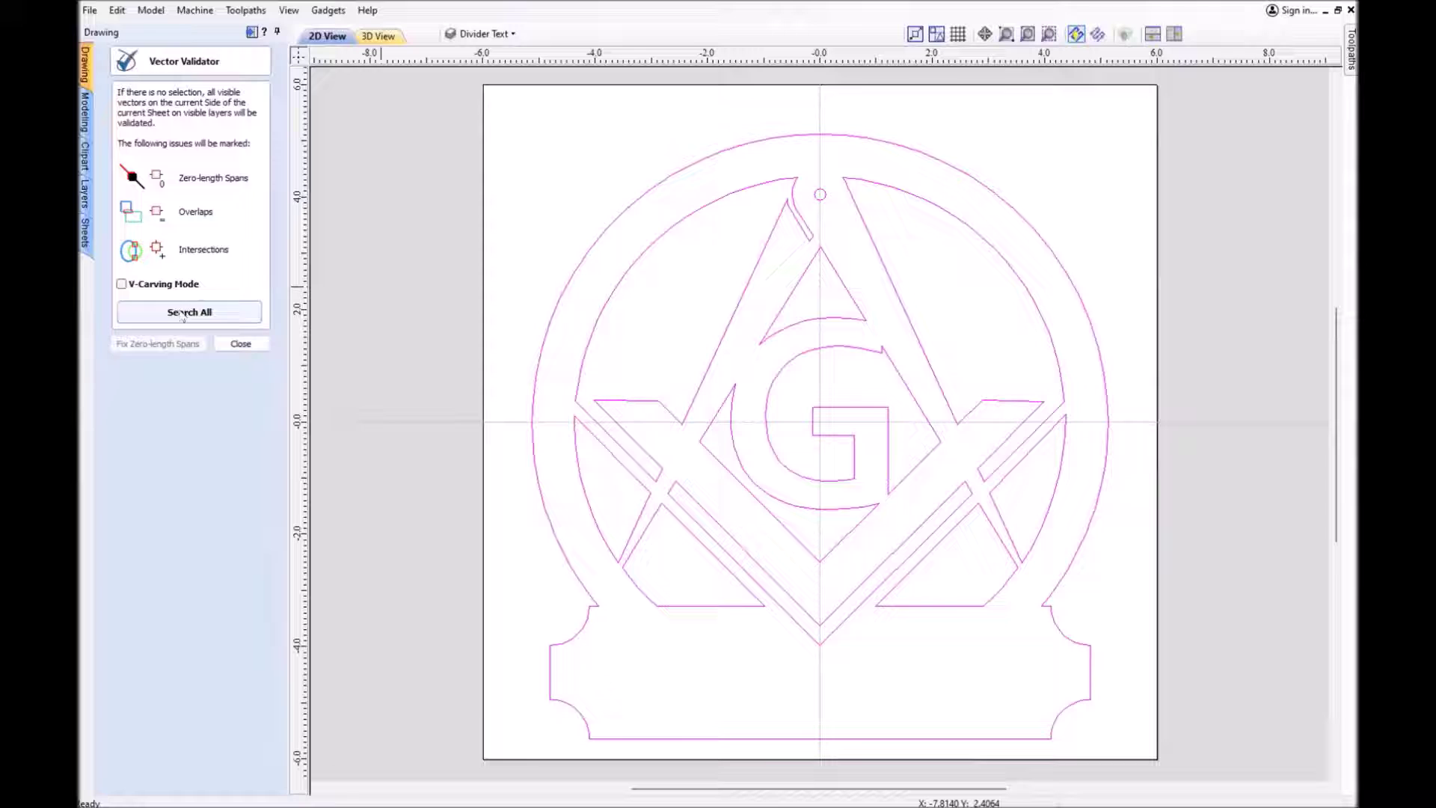
left_click(240, 343)
right_click(464, 250)
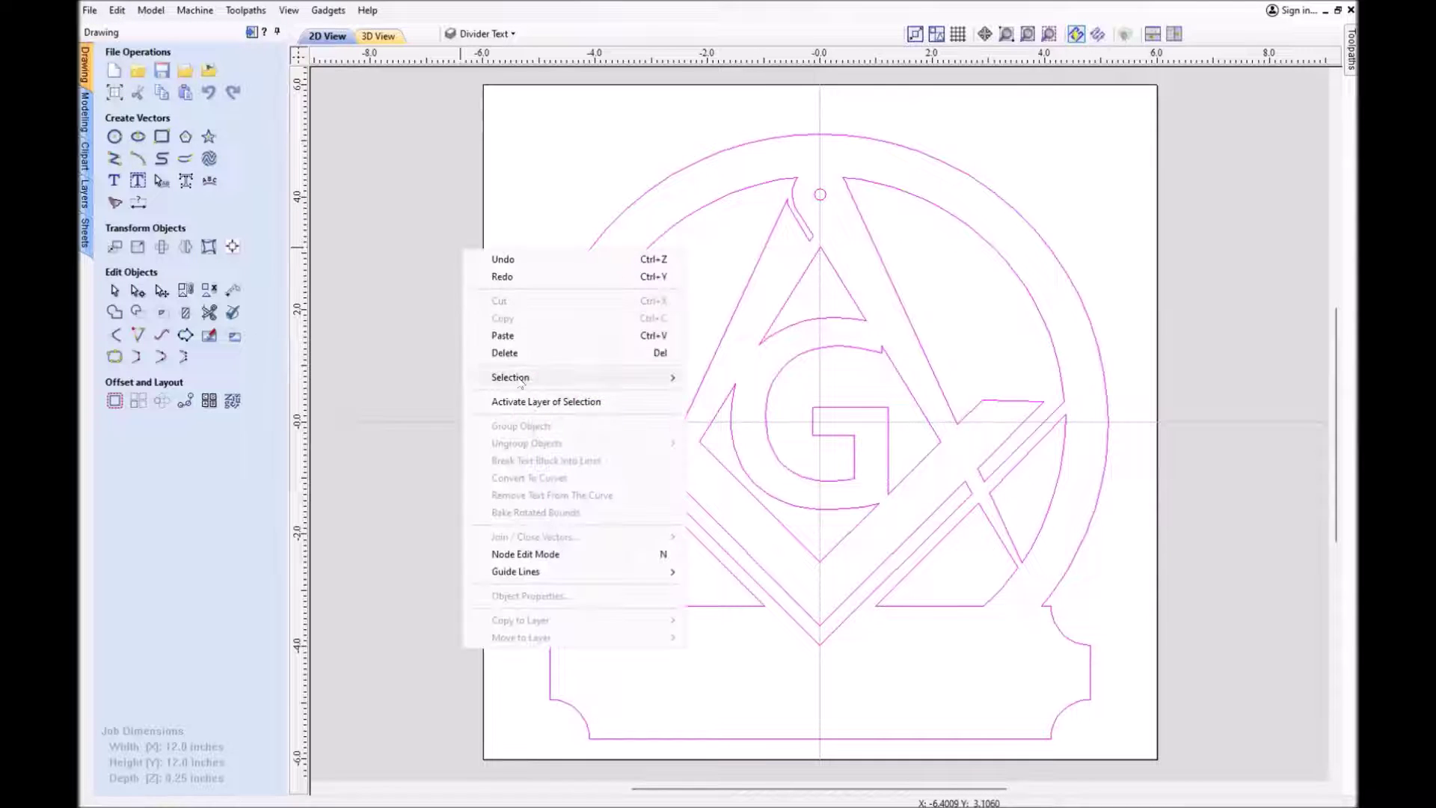
mouse_move(643, 377)
left_click(760, 394)
left_click(716, 412)
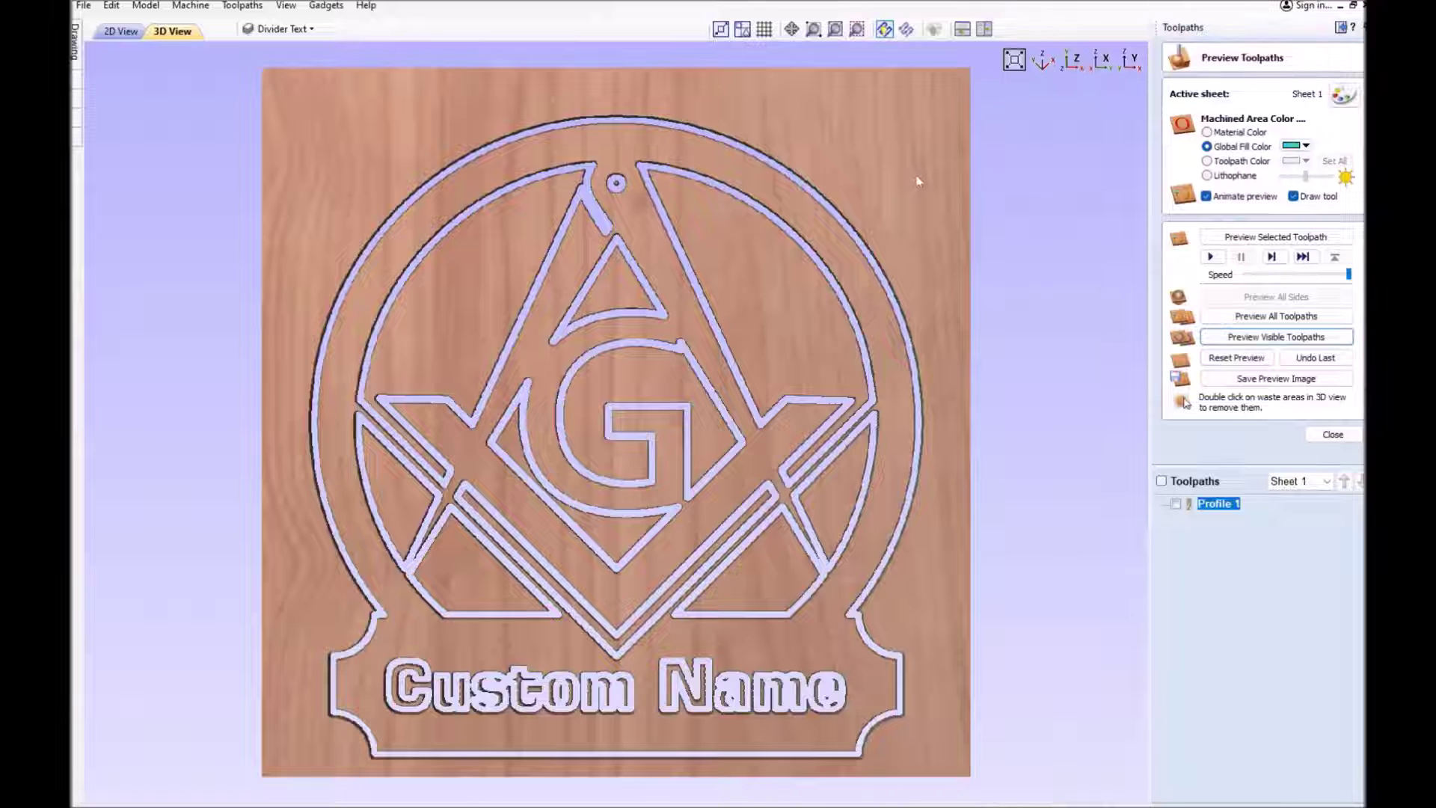
Remove the waste outside the emblem, inside the ring, triangles and G, then tilt the 3D preview.
double_click(919, 181)
double_click(754, 301)
double_click(488, 300)
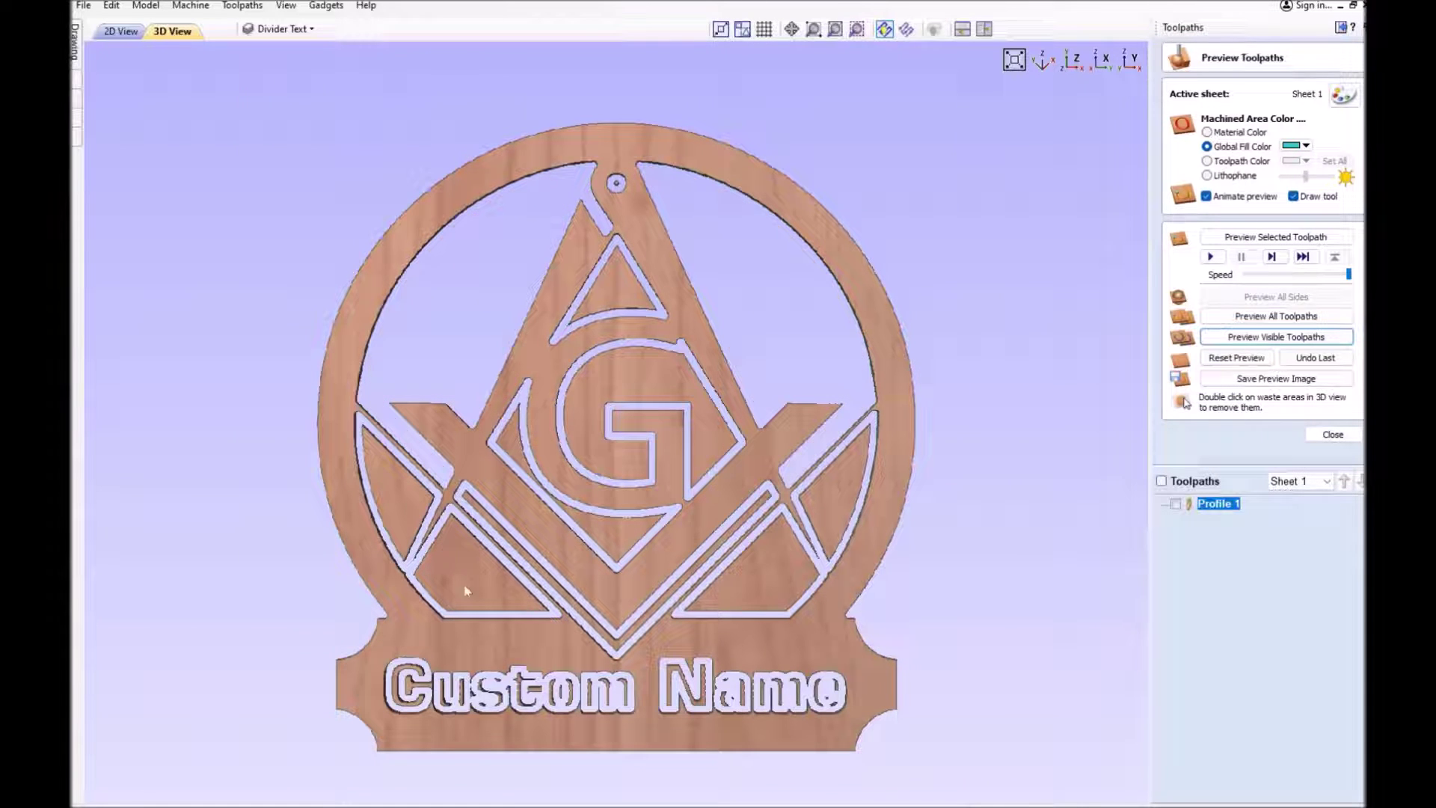
double_click(402, 515)
double_click(476, 575)
double_click(758, 591)
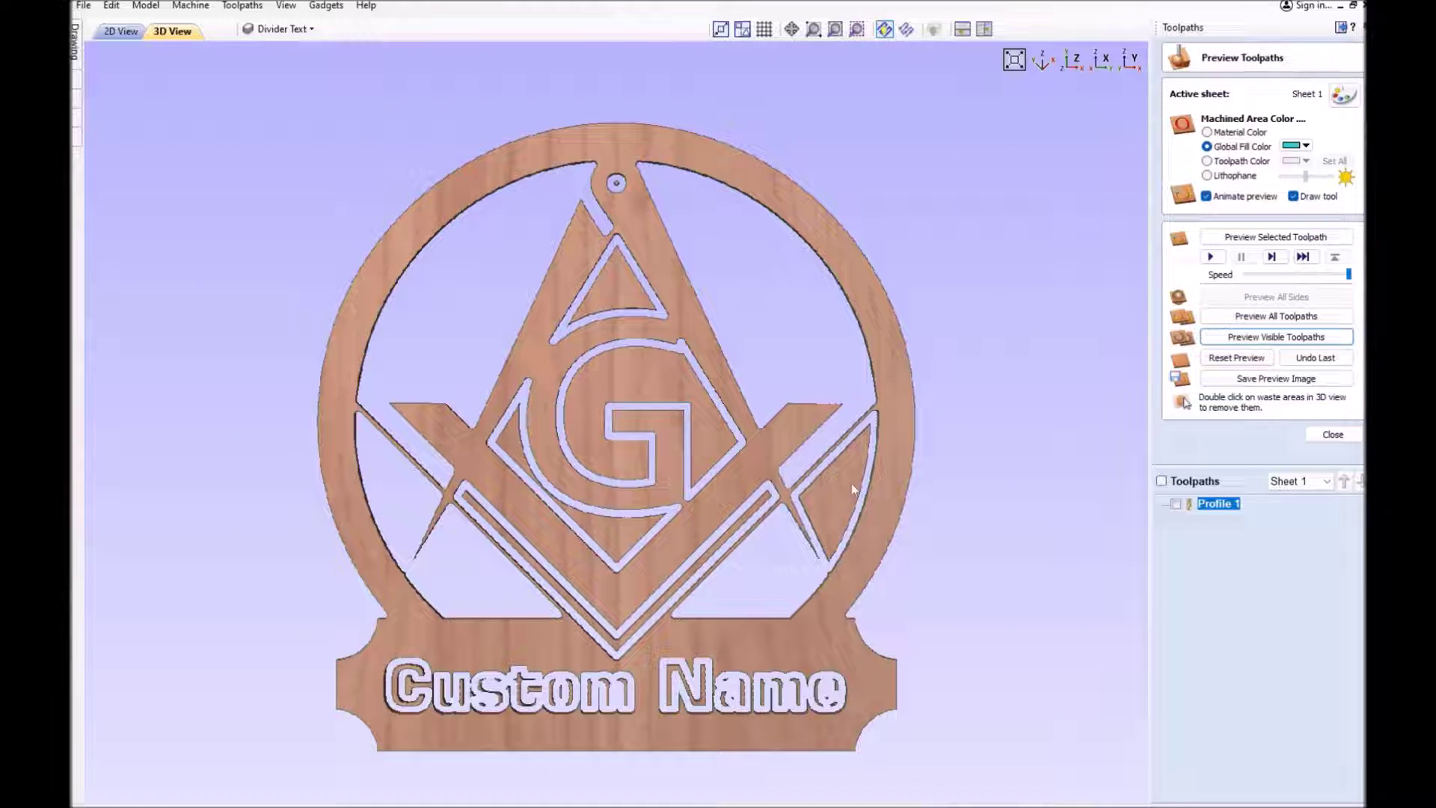
double_click(612, 279)
double_click(640, 388)
double_click(592, 523)
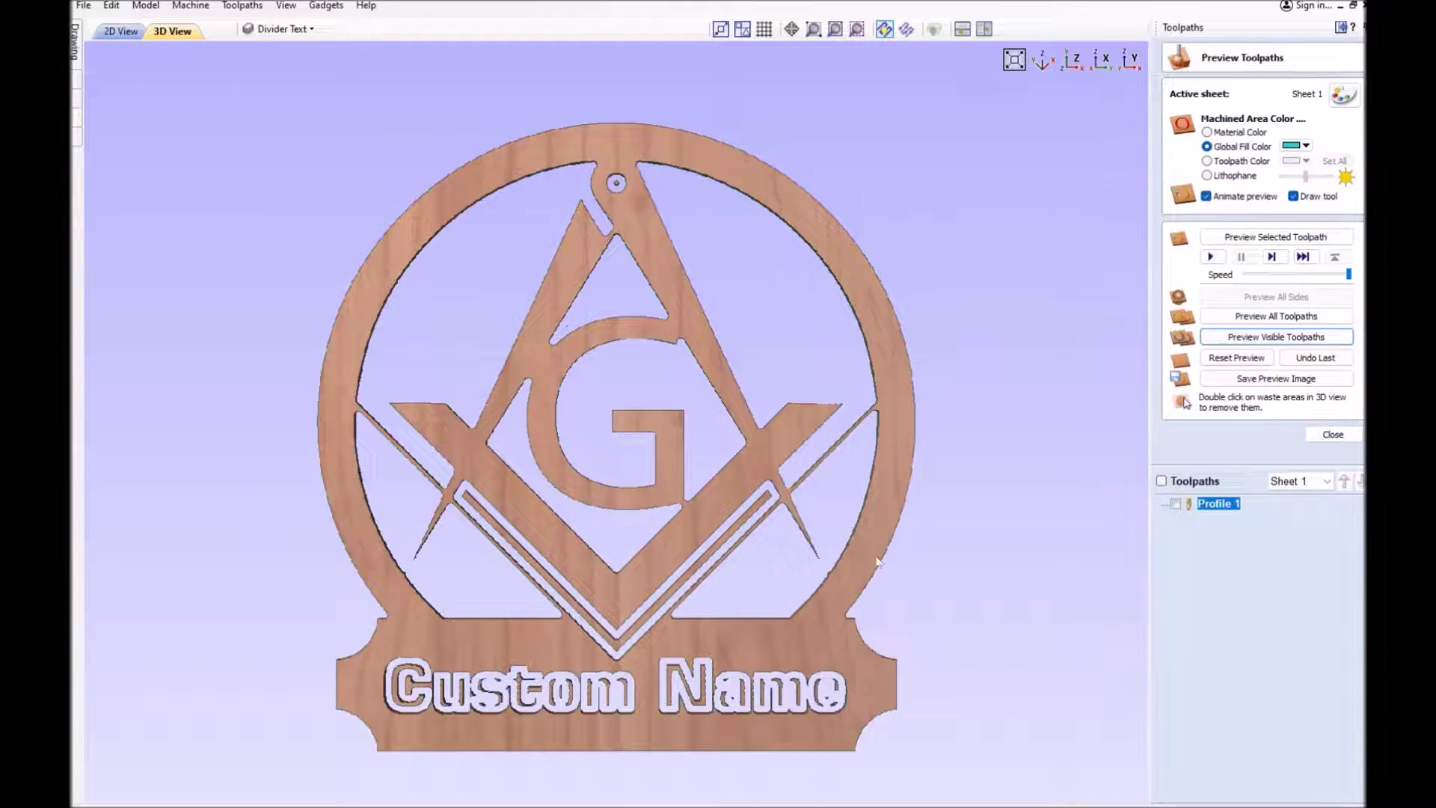
left_click_drag(813, 266, 900, 190)
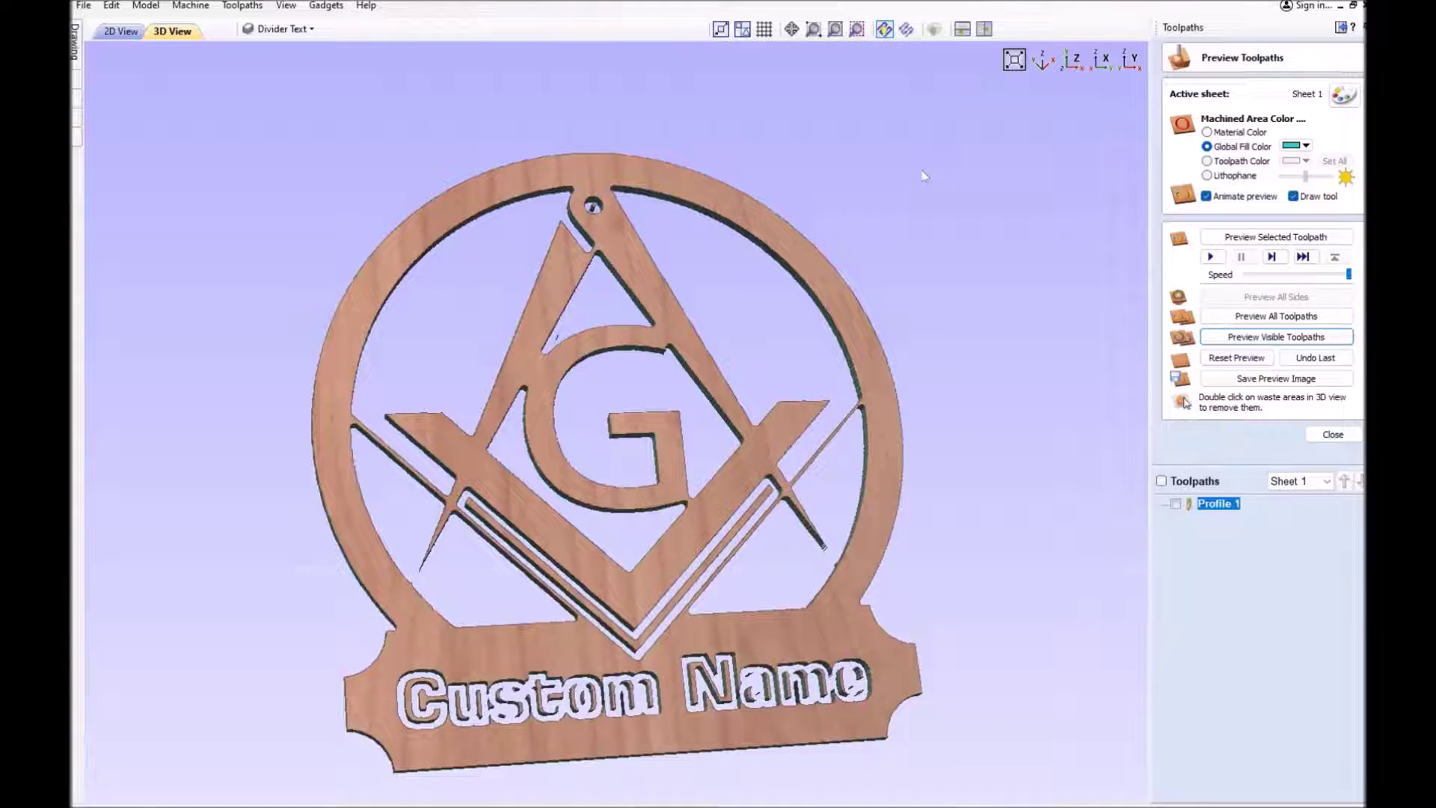